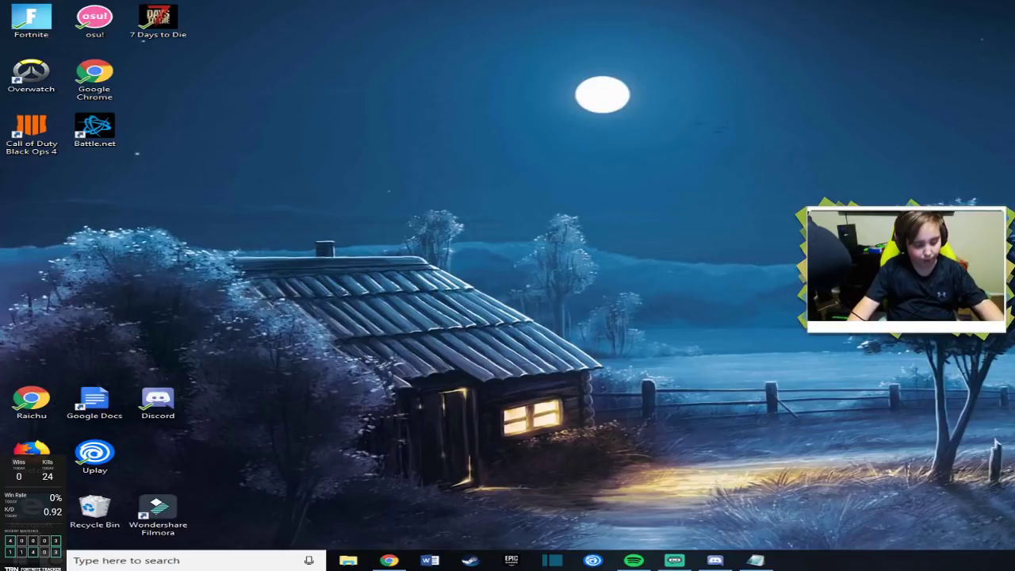
right_click(749, 210)
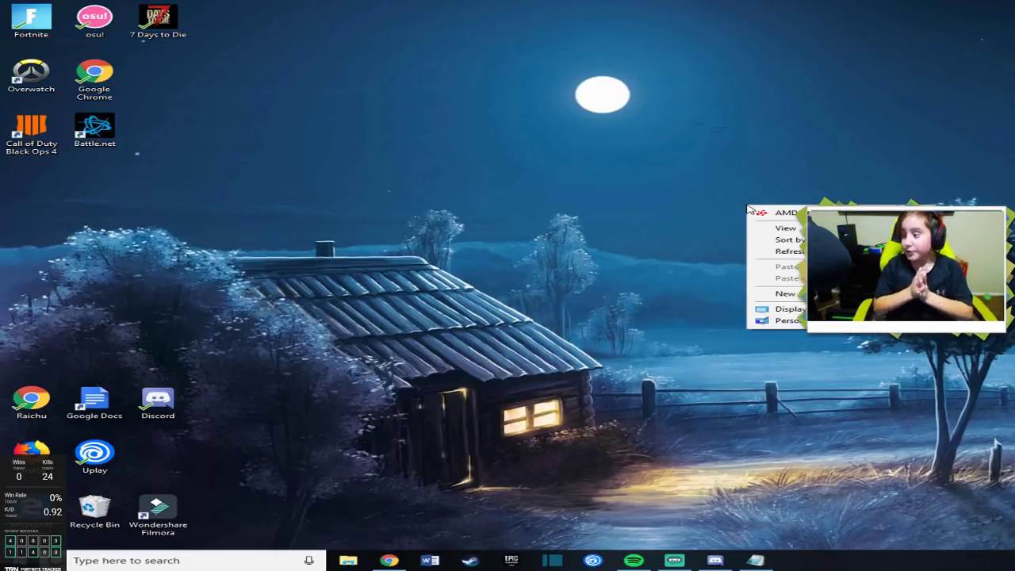
click(935, 119)
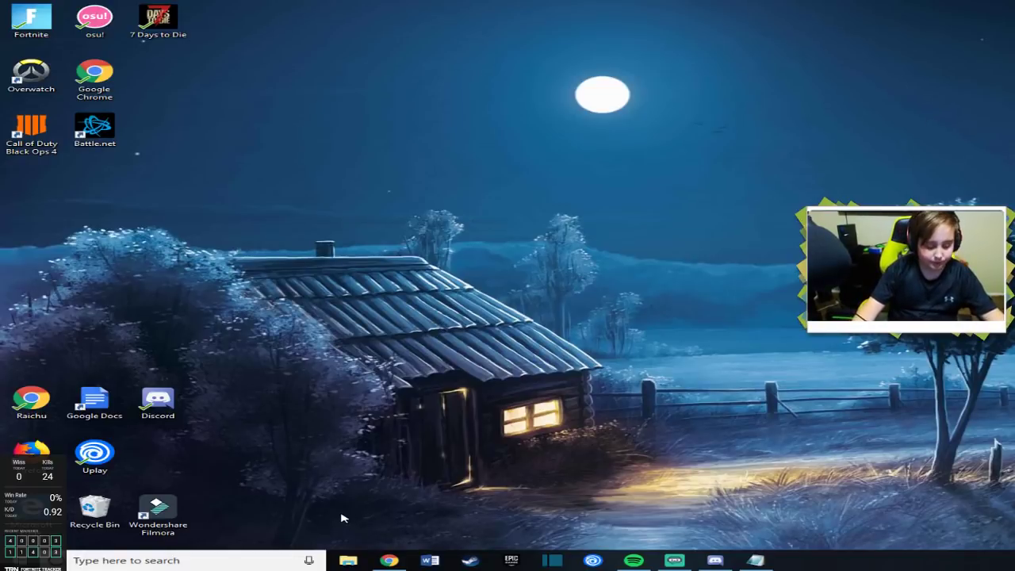
Step: Open the %appdata% location through Run and go to the Local folder inside AppData
key(super+r)
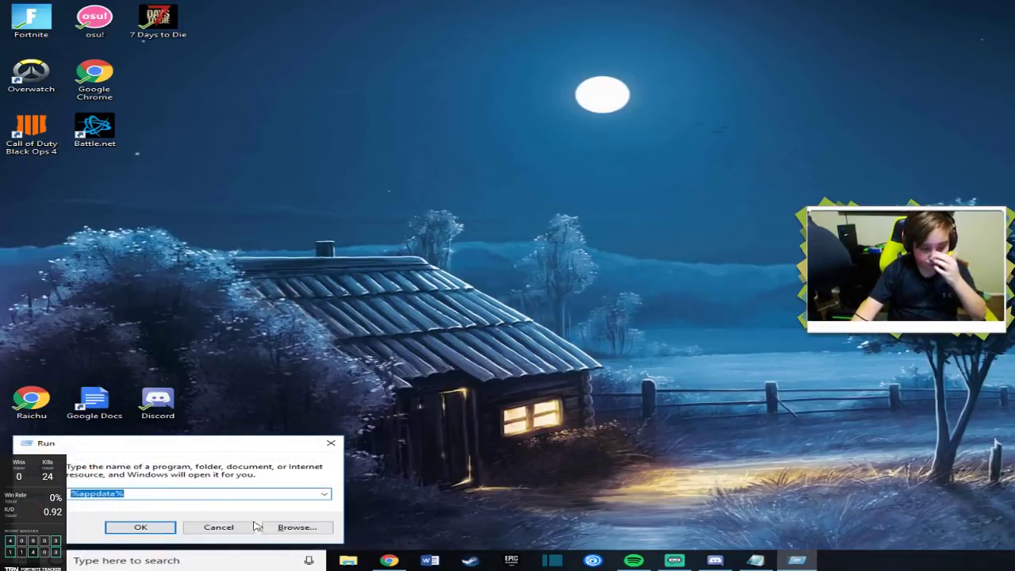
click(136, 528)
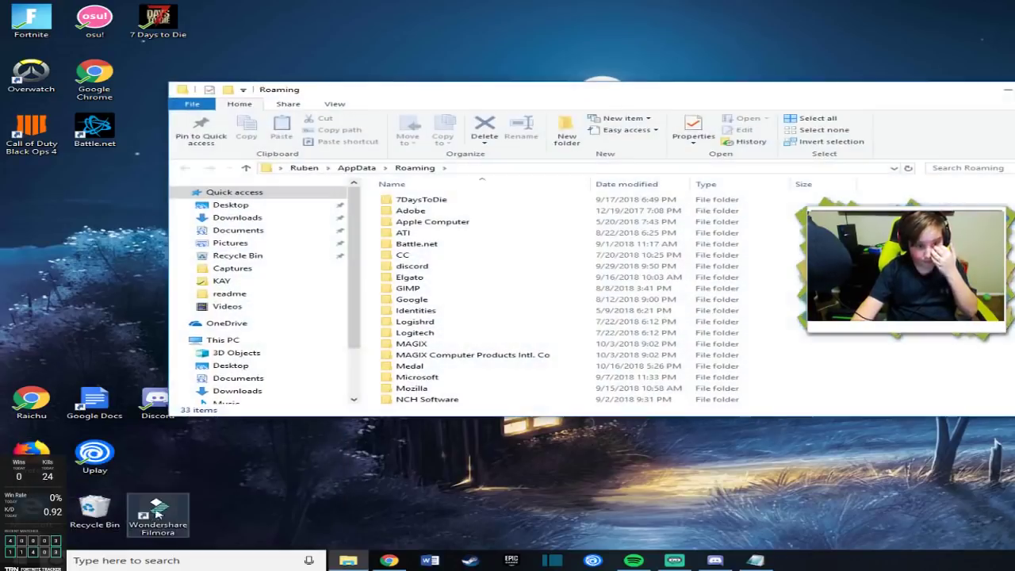
click(371, 169)
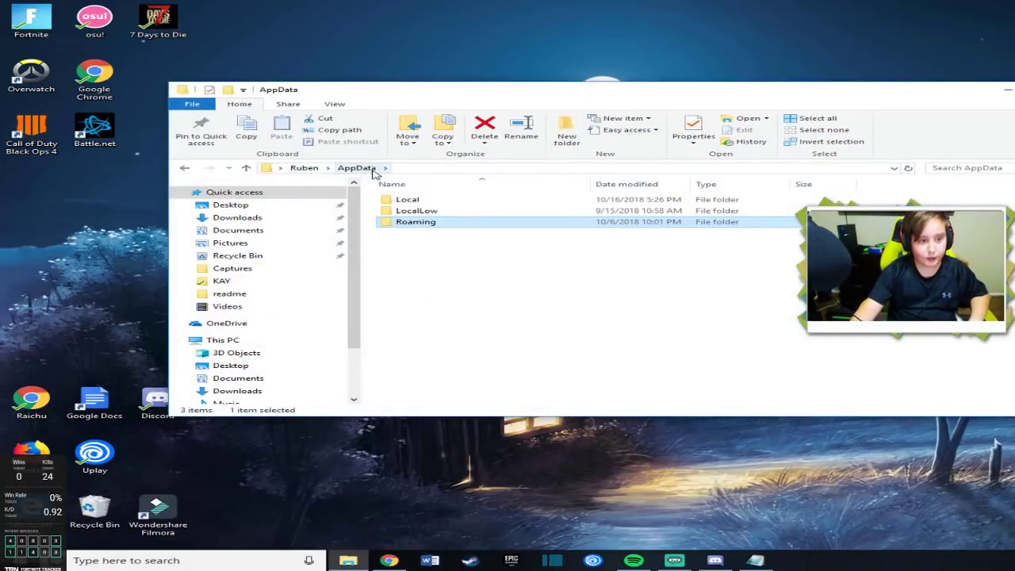
click(403, 200)
double_click(403, 201)
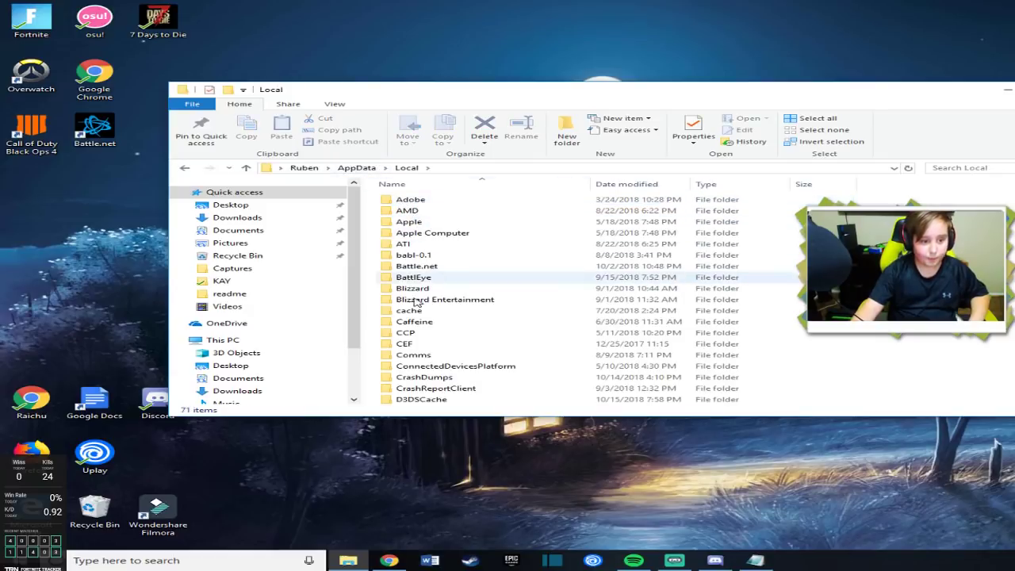
Step: Open the WindowsClient folder under FortniteGame, Saved, Config
scroll(439, 354, down, 3)
scroll(439, 354, down, 2)
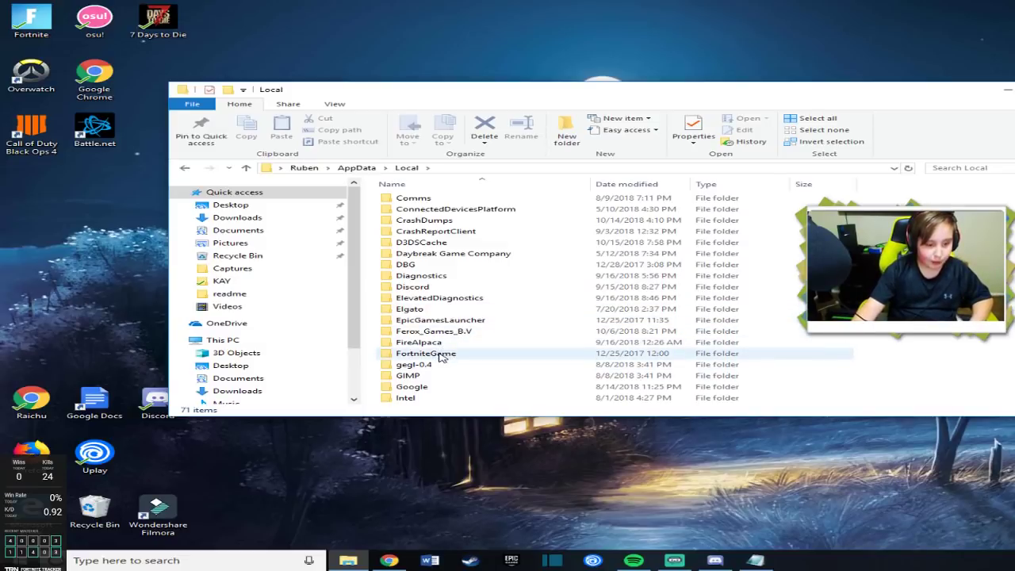
double_click(432, 354)
double_click(451, 201)
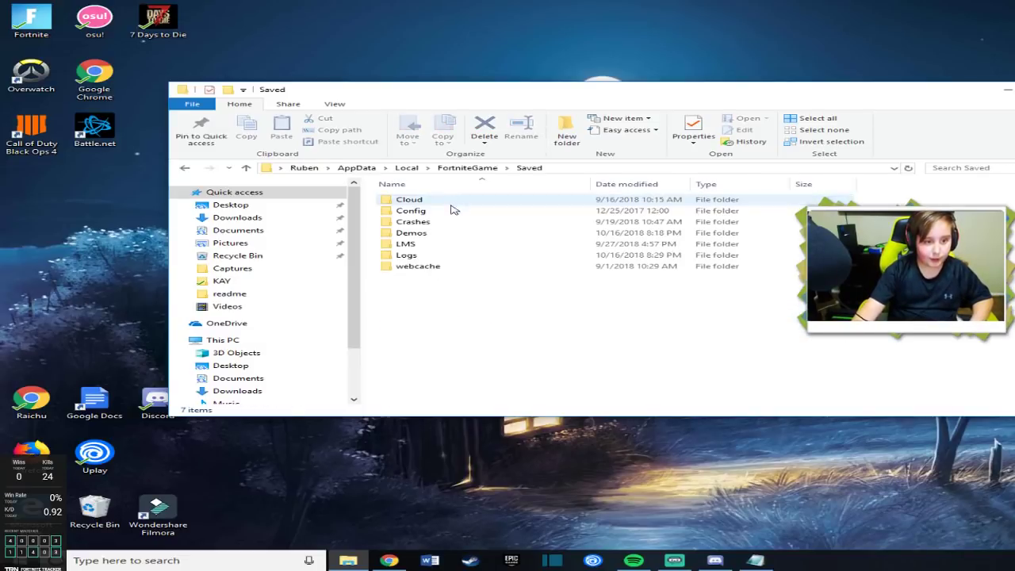
double_click(449, 213)
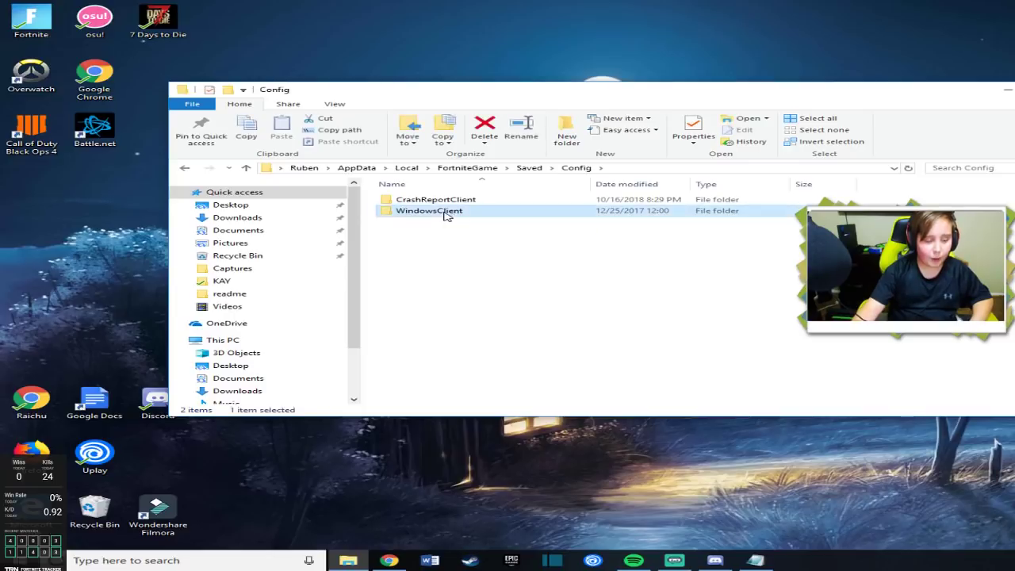
double_click(449, 214)
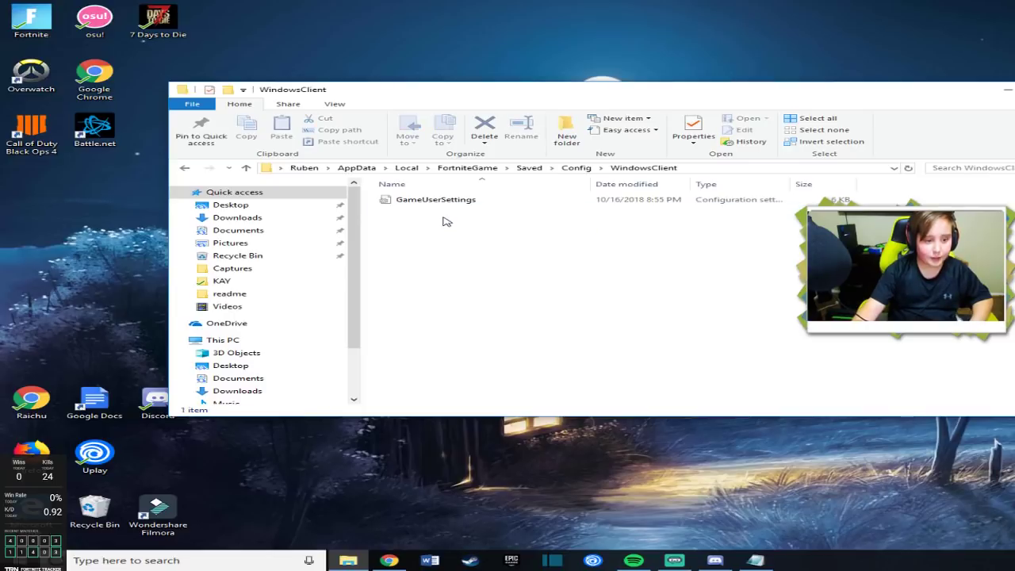
Step: Clear the read-only attribute of the WindowsClient folder, applying the change to its subfolders and files, and close its properties
right_click(554, 206)
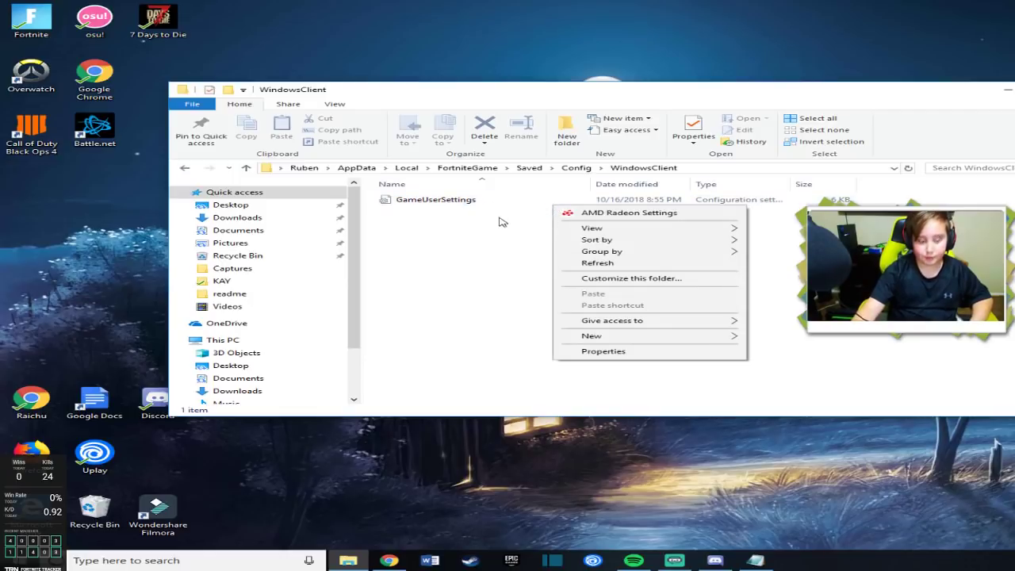
click(631, 352)
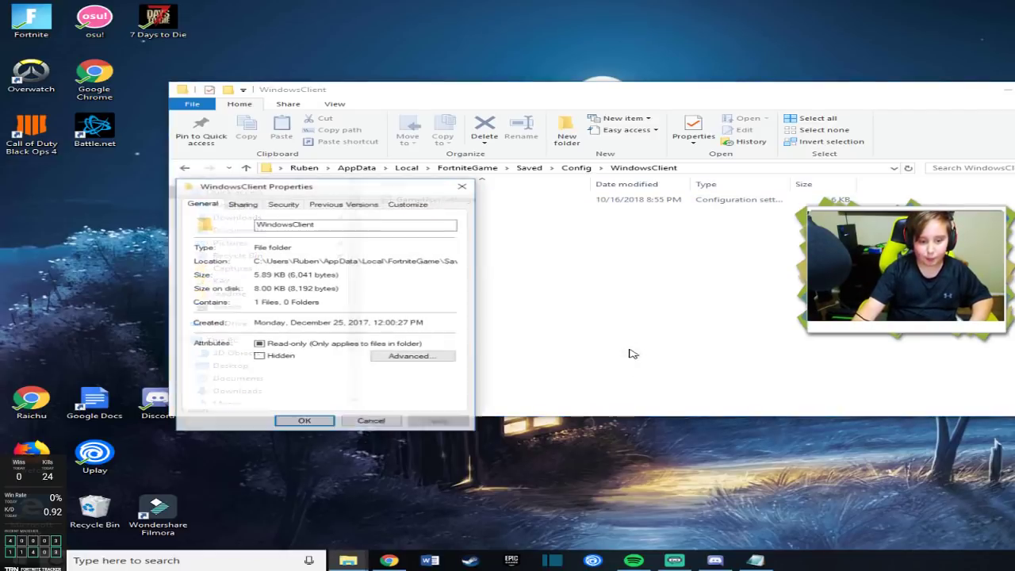
click(306, 349)
click(438, 421)
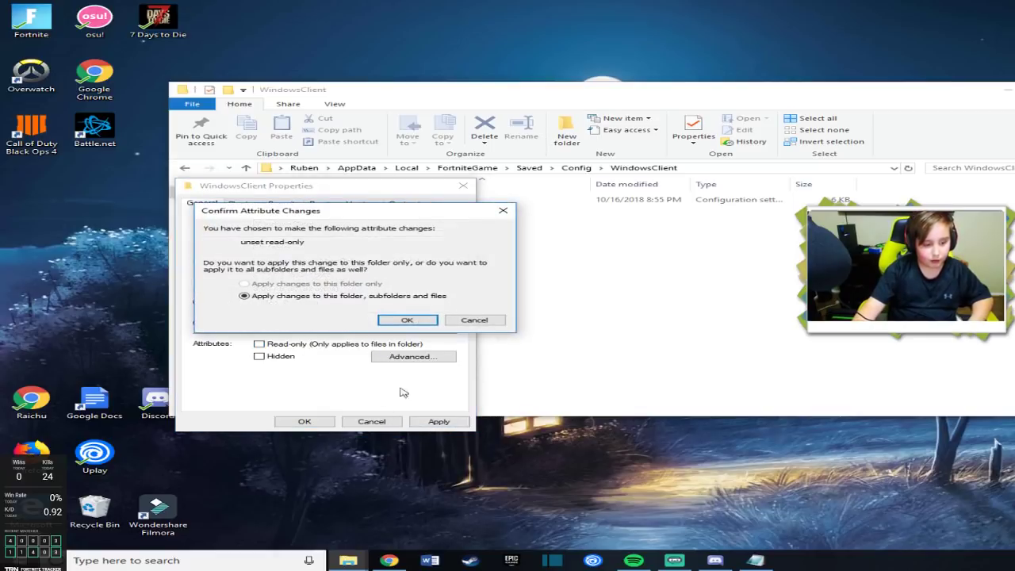
click(501, 212)
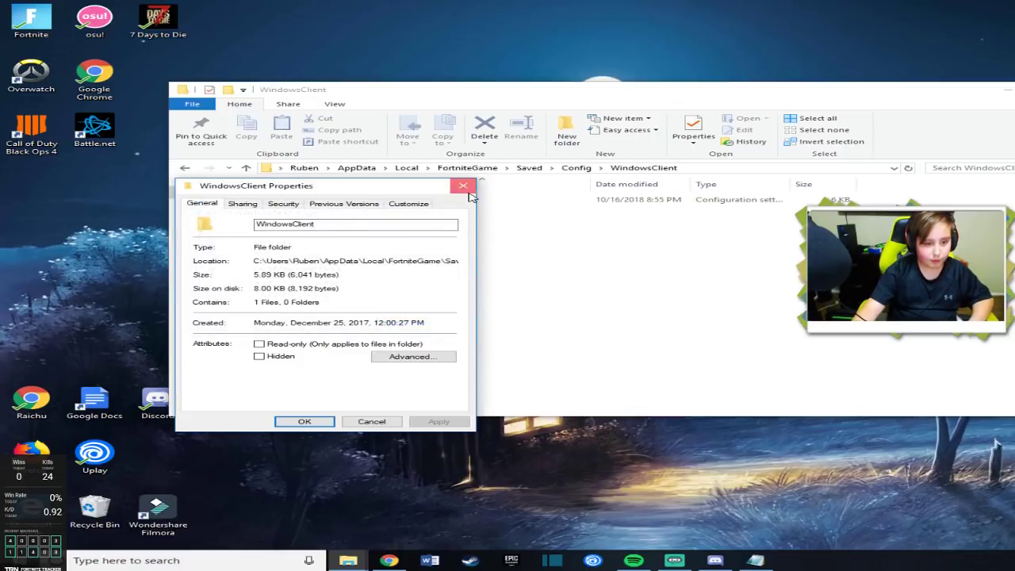
click(467, 189)
Step: Check the read-only attribute in the properties of the GameUserSettings file and close them
right_click(494, 203)
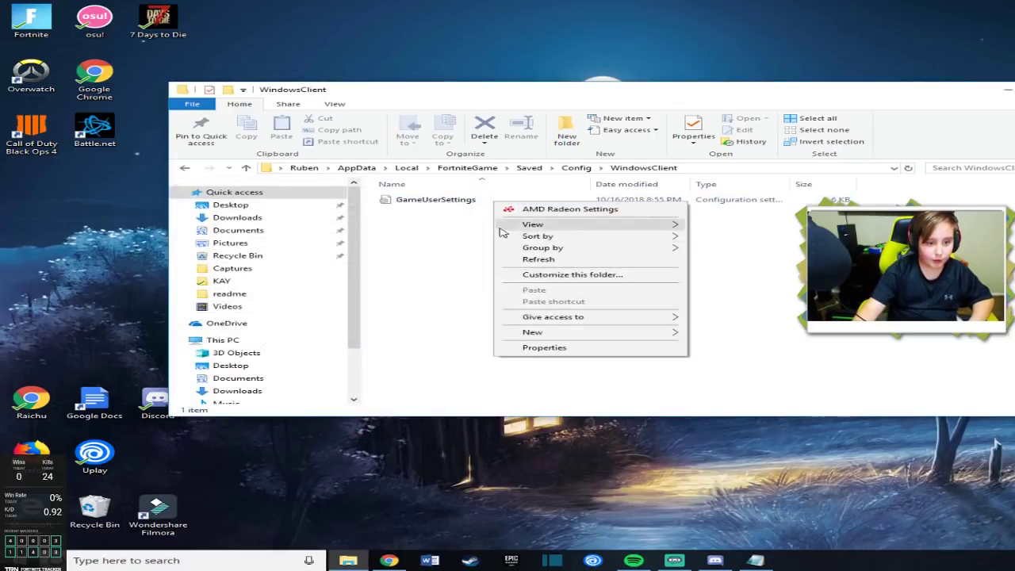
click(576, 349)
click(596, 342)
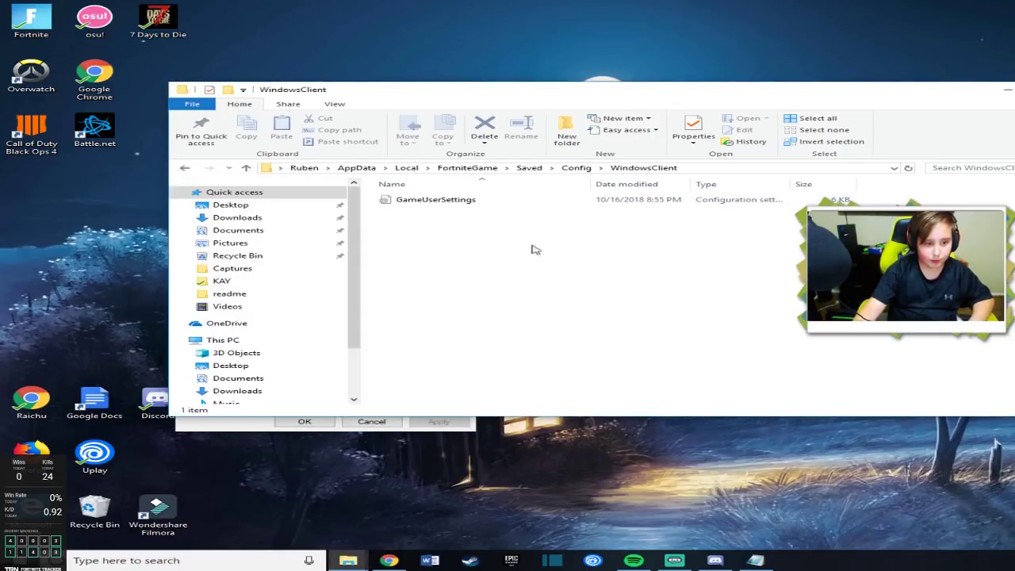
right_click(476, 204)
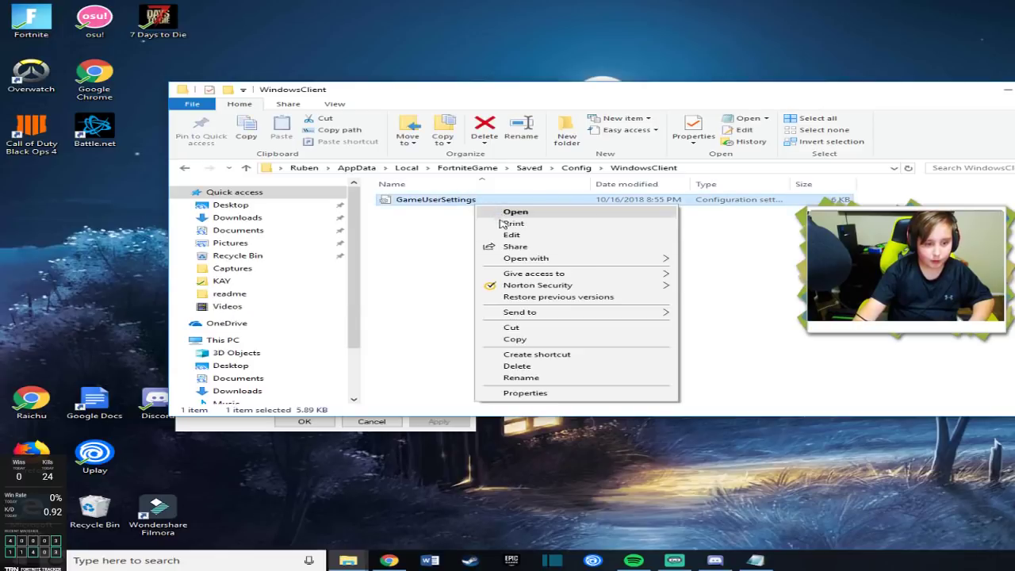
click(585, 395)
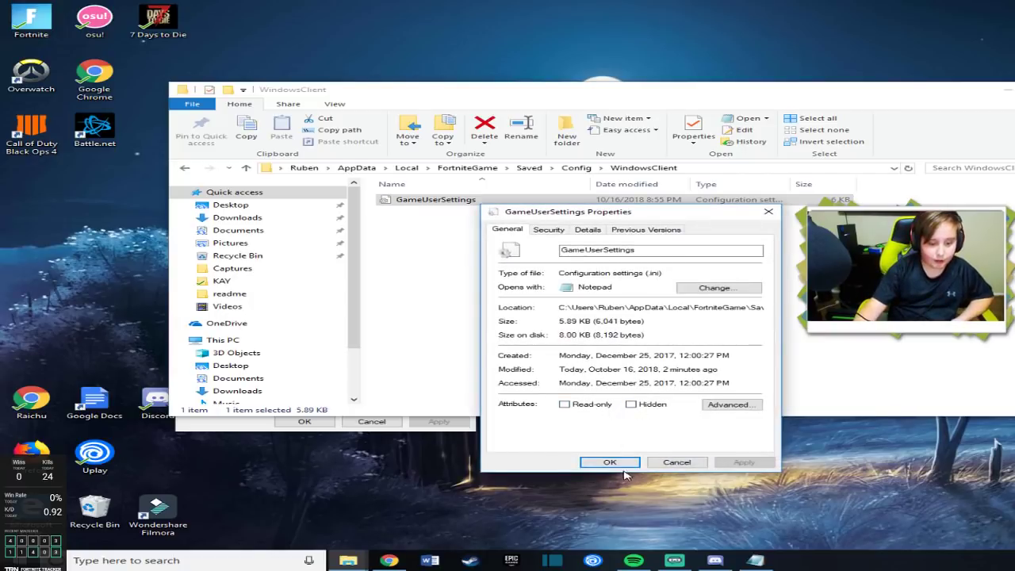
click(769, 211)
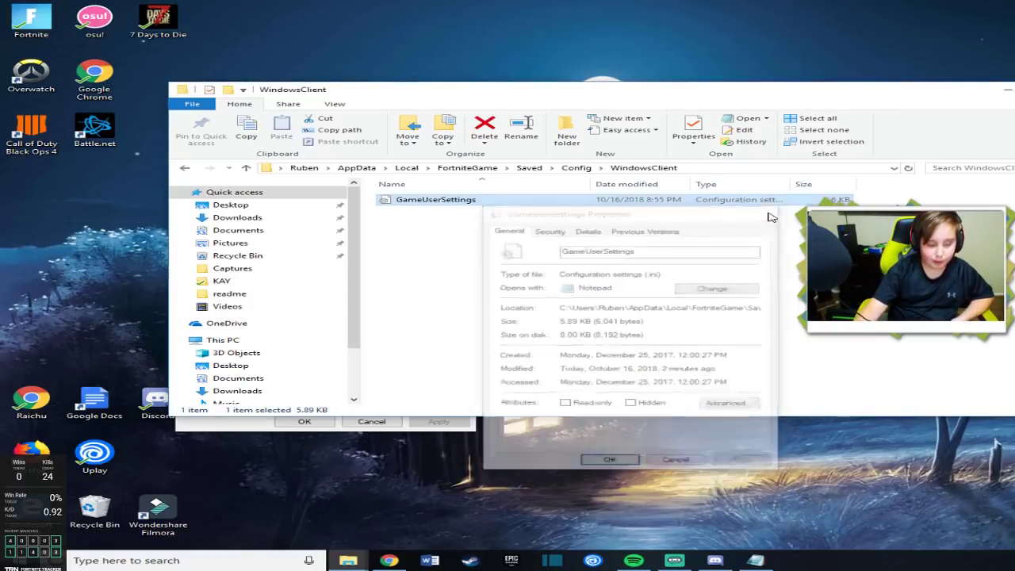
right_click(619, 202)
click(662, 388)
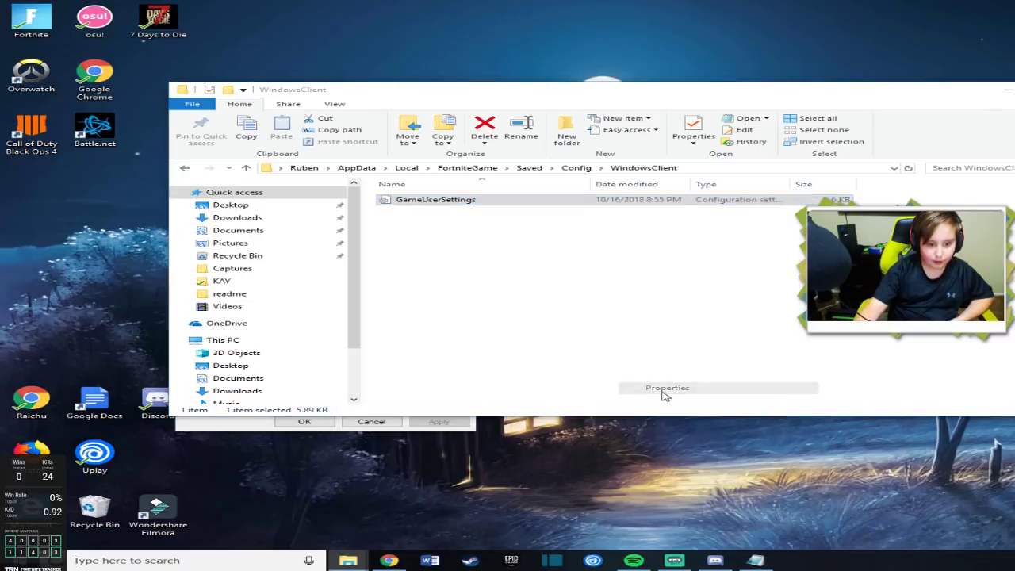
key(Escape)
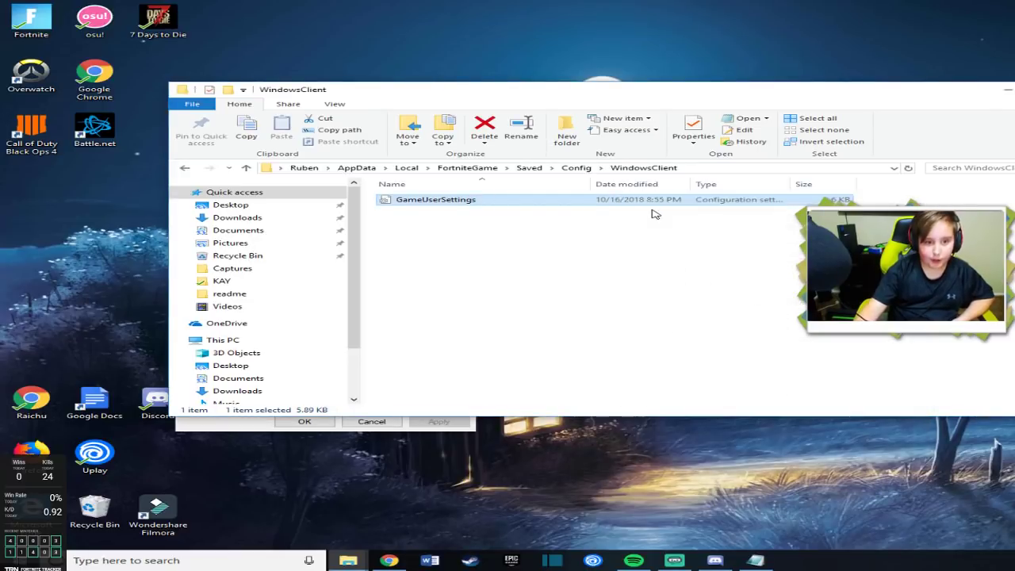
right_click(652, 203)
click(700, 391)
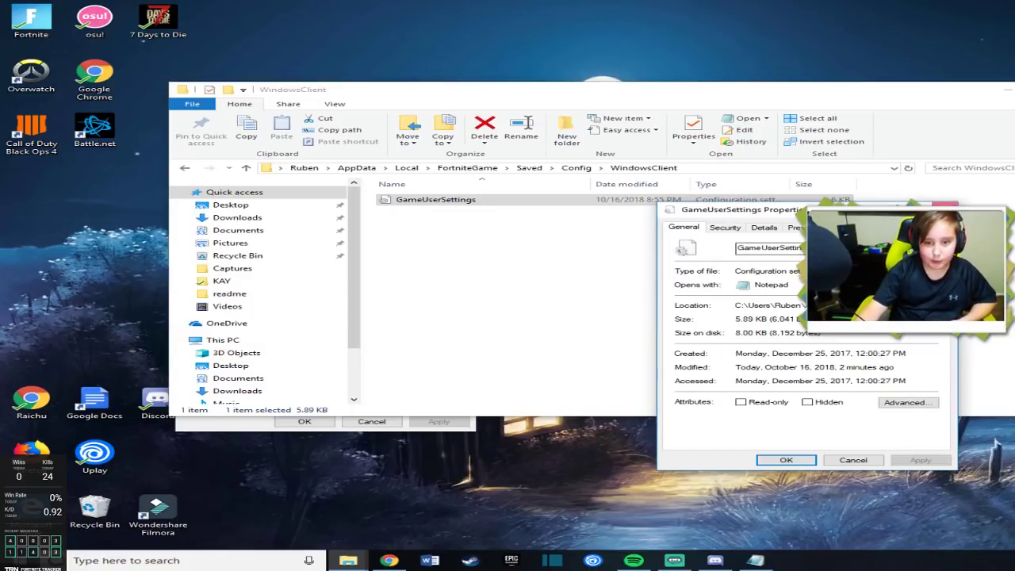
key(Escape)
Step: Open the GameUserSettings file for editing in Notepad and move its window higher on the desktop
right_click(671, 205)
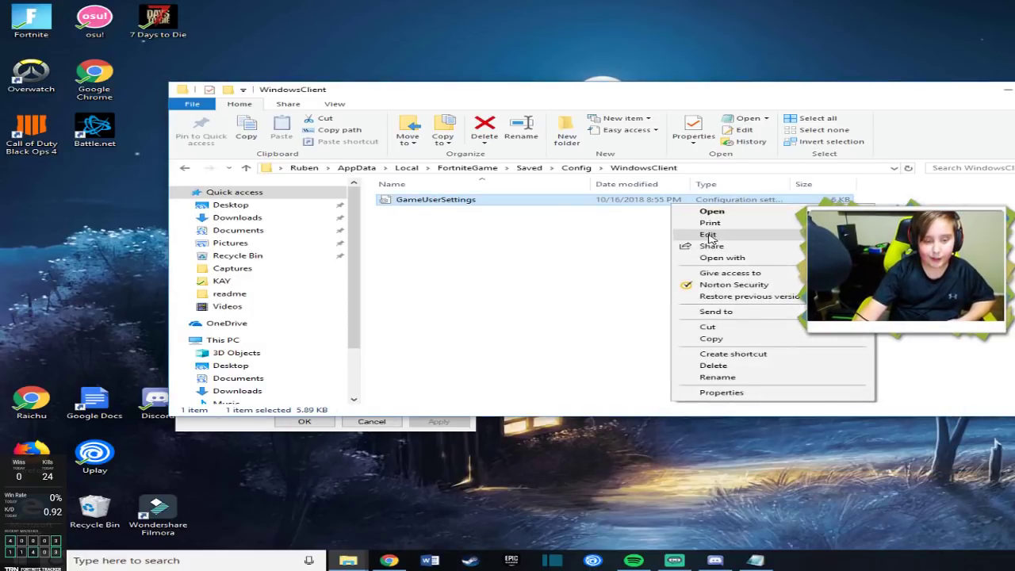
click(711, 237)
scroll(421, 352, down, 1)
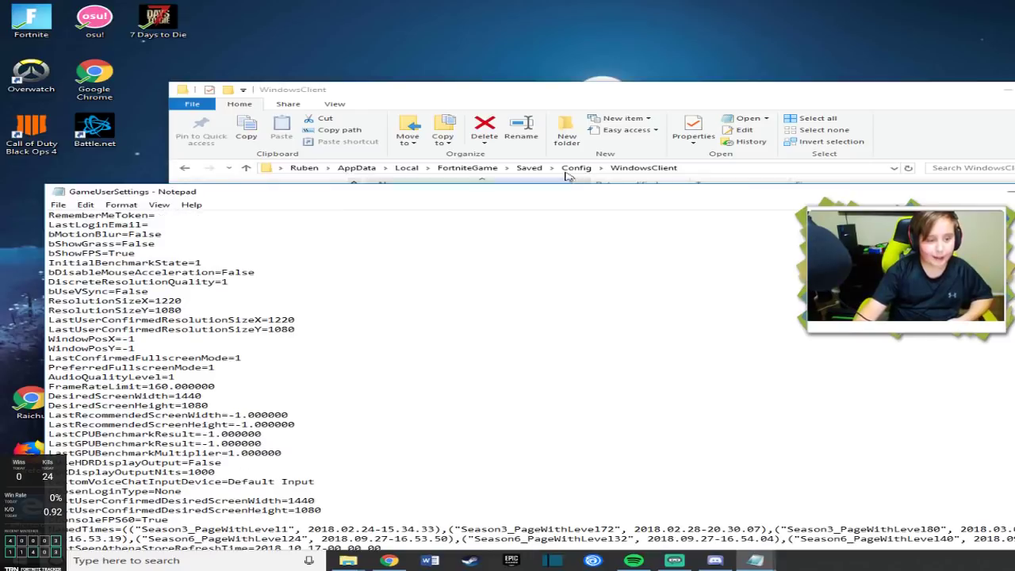
click(589, 187)
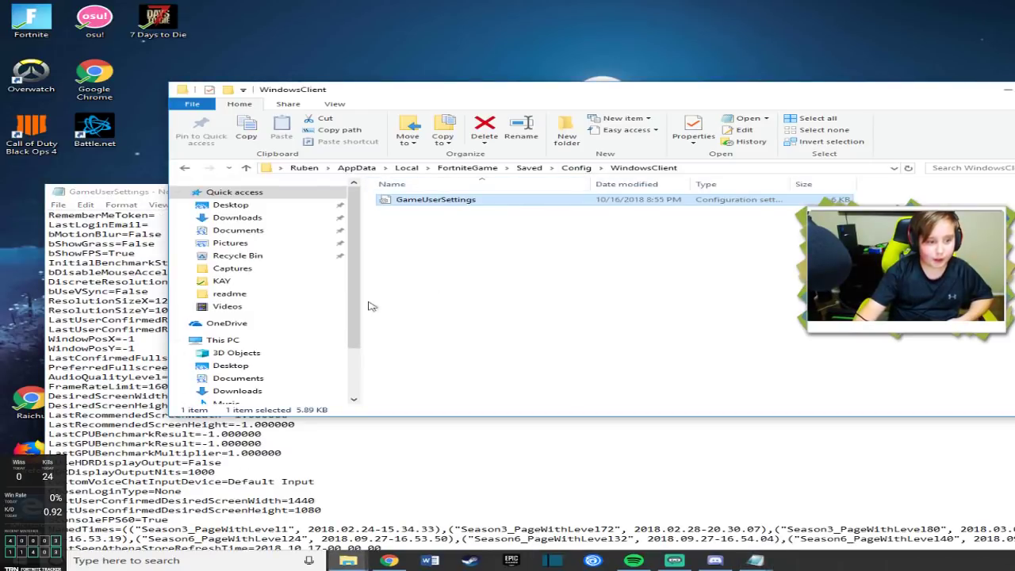
drag(594, 443, 599, 434)
drag(672, 192, 768, 97)
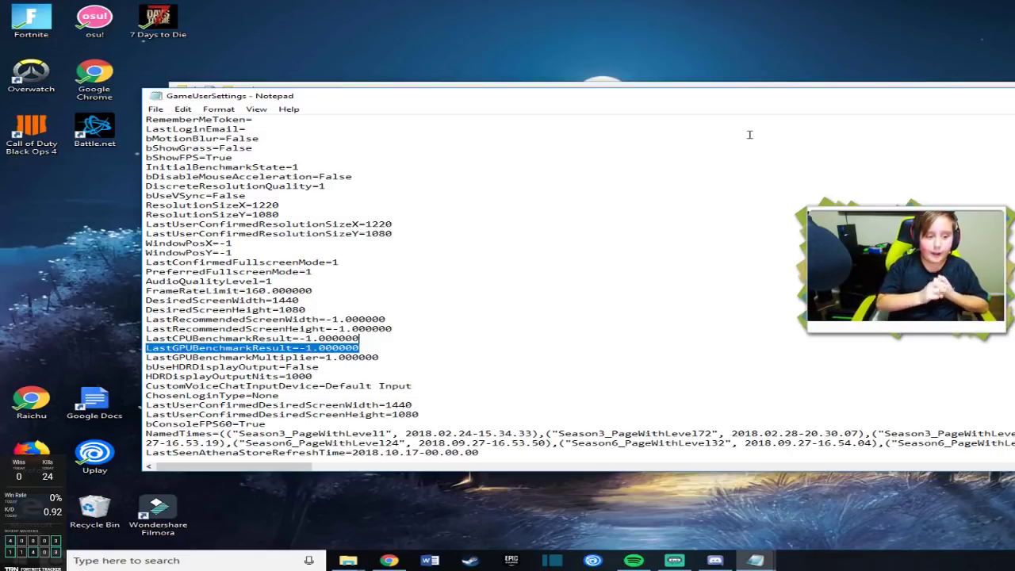
Step: Examine the resolution entries in GameUserSettings, especially ResolutionSizeX and LastUserConfirmedResolutionSizeX
click(584, 272)
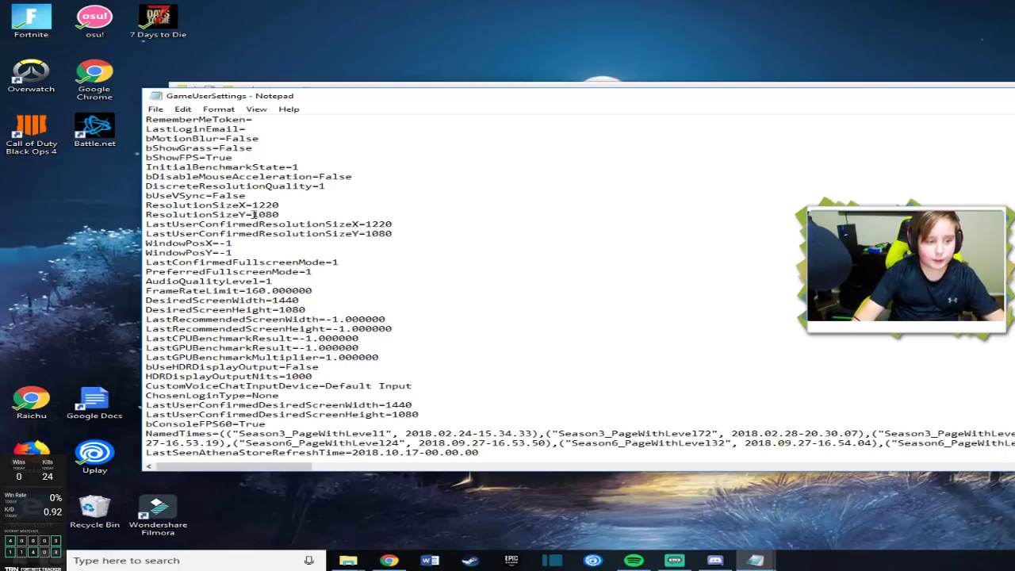
scroll(230, 200, up, 1)
scroll(251, 269, down, 2)
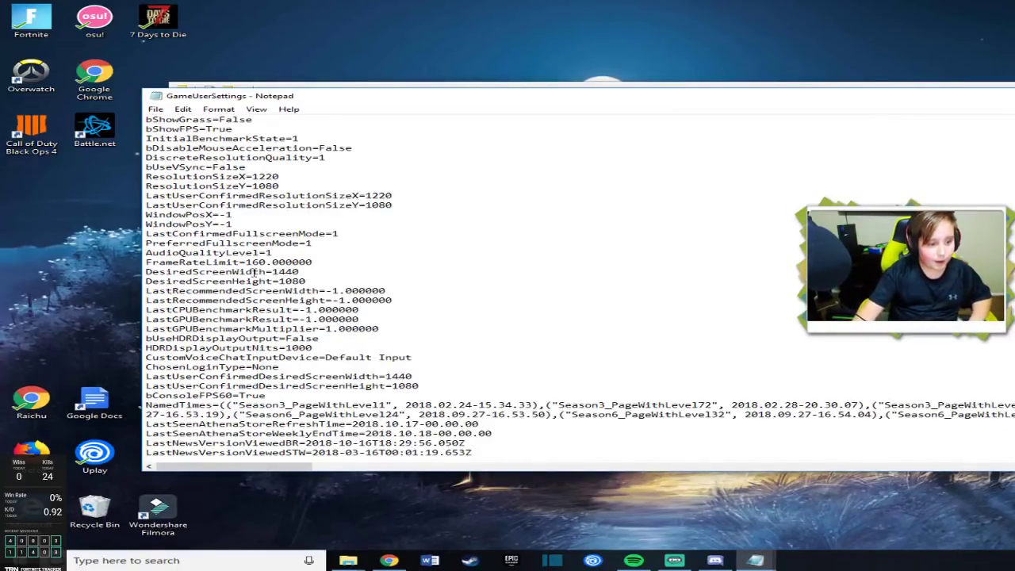
scroll(289, 274, up, 2)
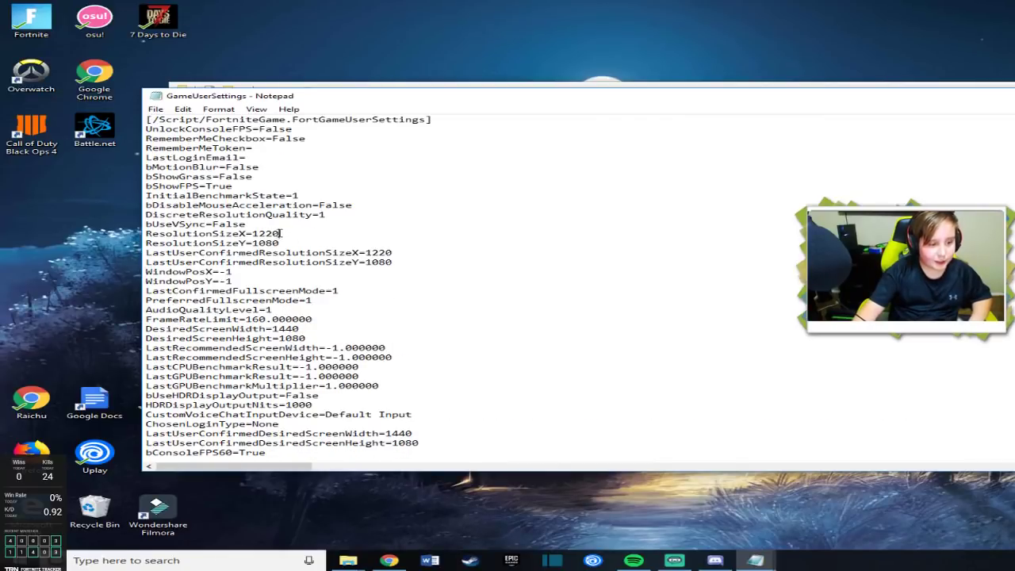
drag(280, 234, 254, 236)
click(312, 229)
click(403, 235)
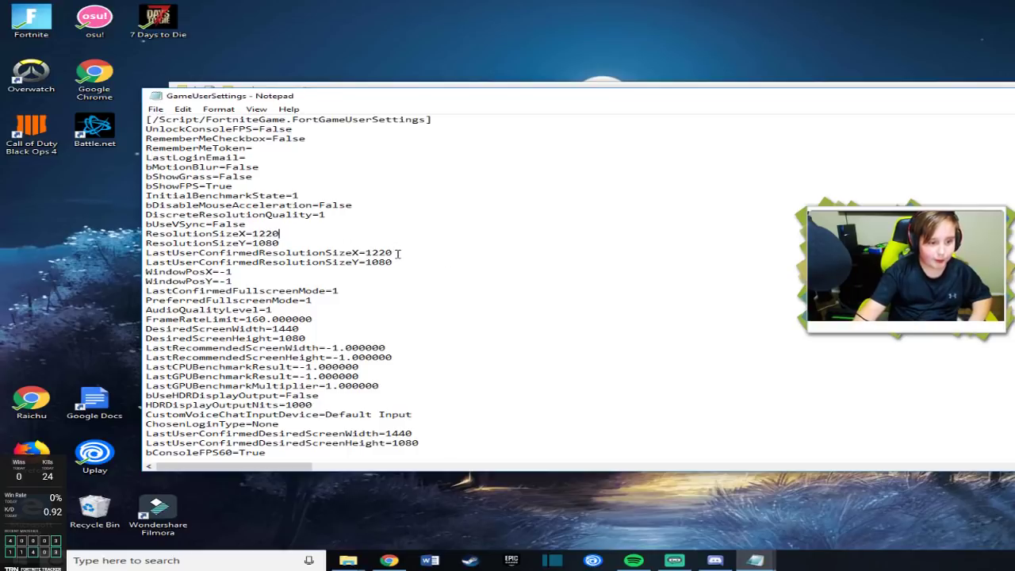
drag(399, 253, 372, 253)
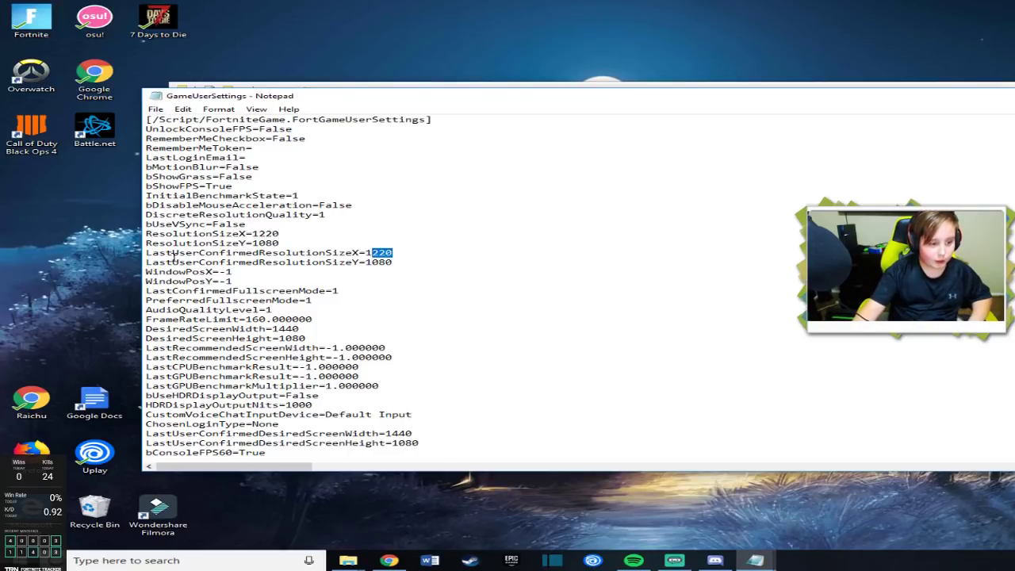
click(578, 265)
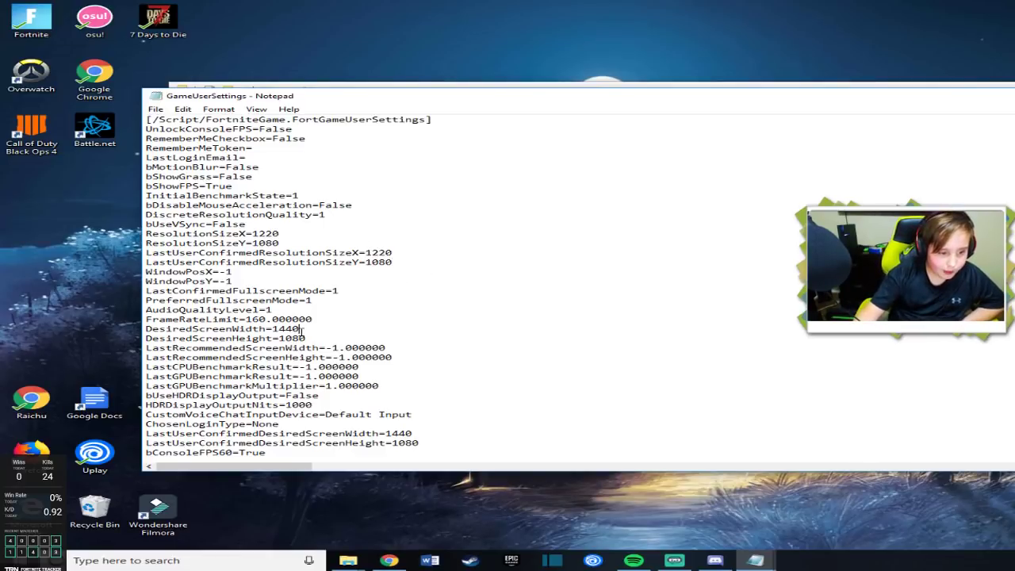
Step: Set the DesiredScreenWidth value in GameUserSettings to 1220
drag(300, 329, 277, 333)
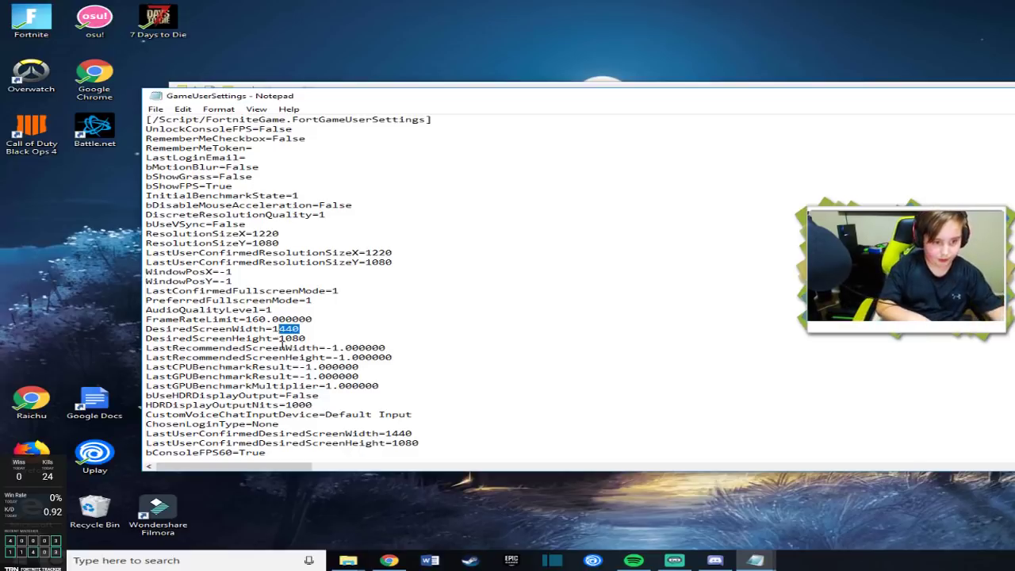
key(BackSpace)
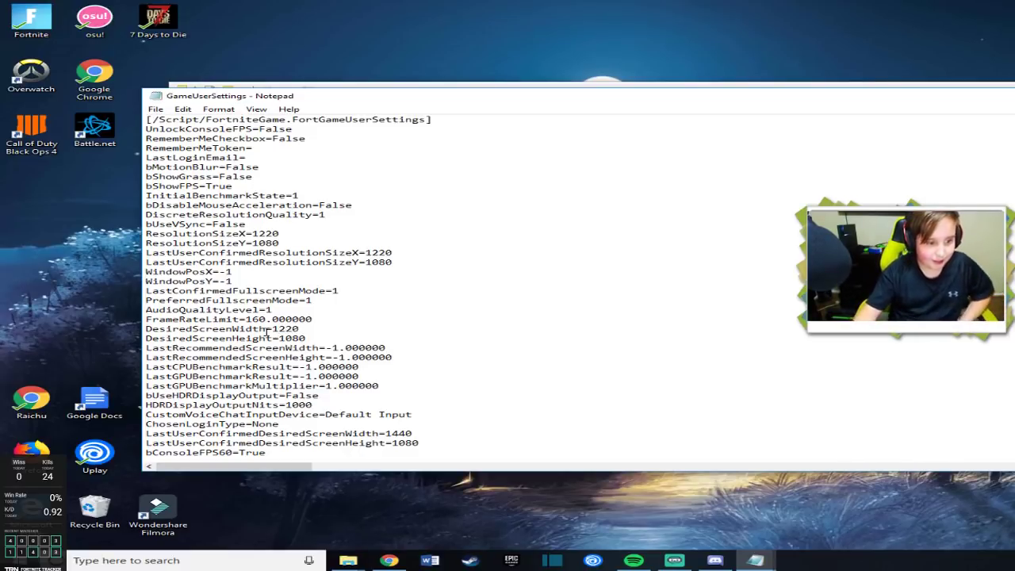
scroll(387, 371, down, 2)
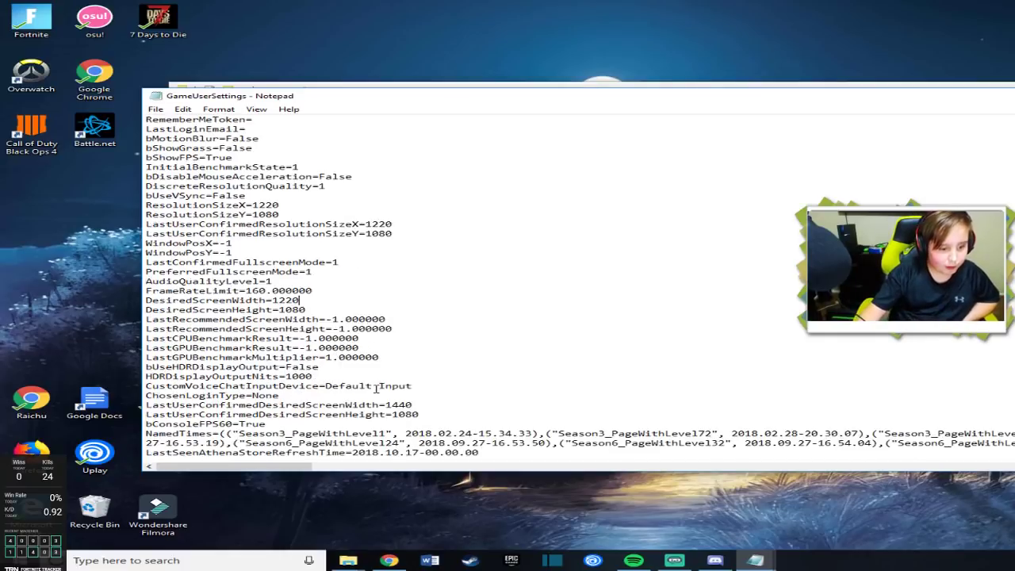
Step: Set the LastUserConfirmedDesiredScreenWidth value in GameUserSettings to 1220
drag(413, 377, 388, 377)
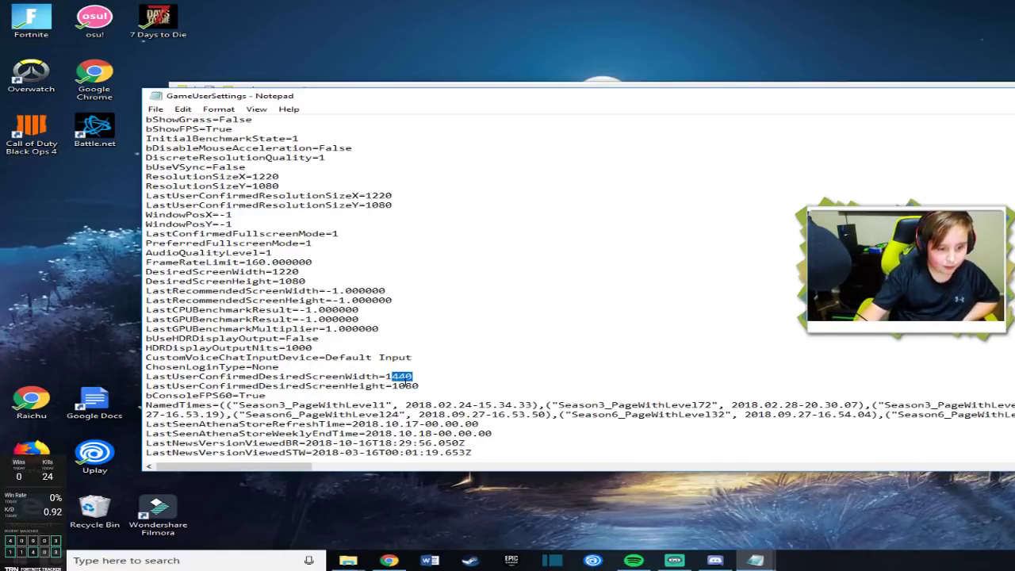
text(122)
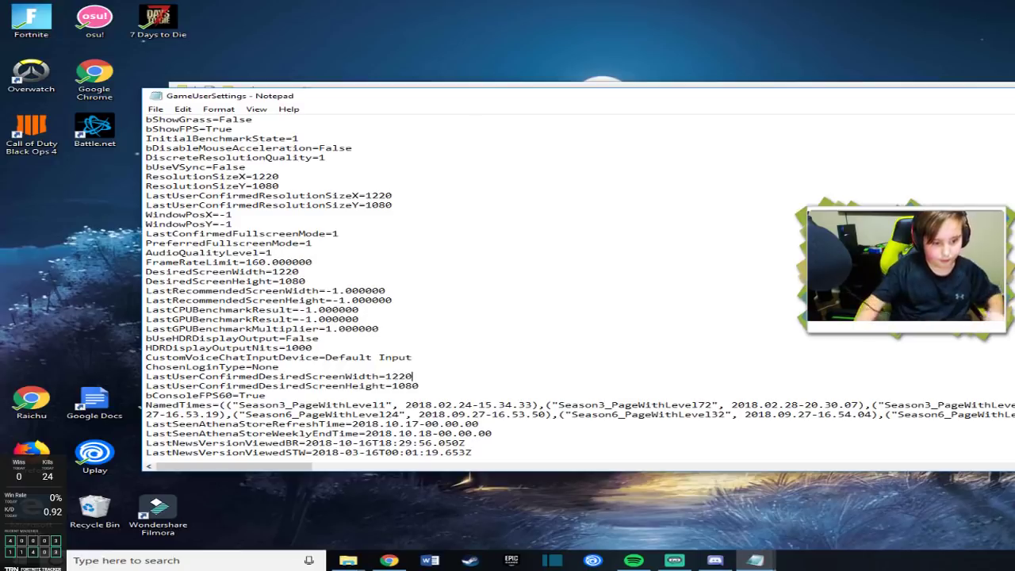
scroll(392, 269, down, 15)
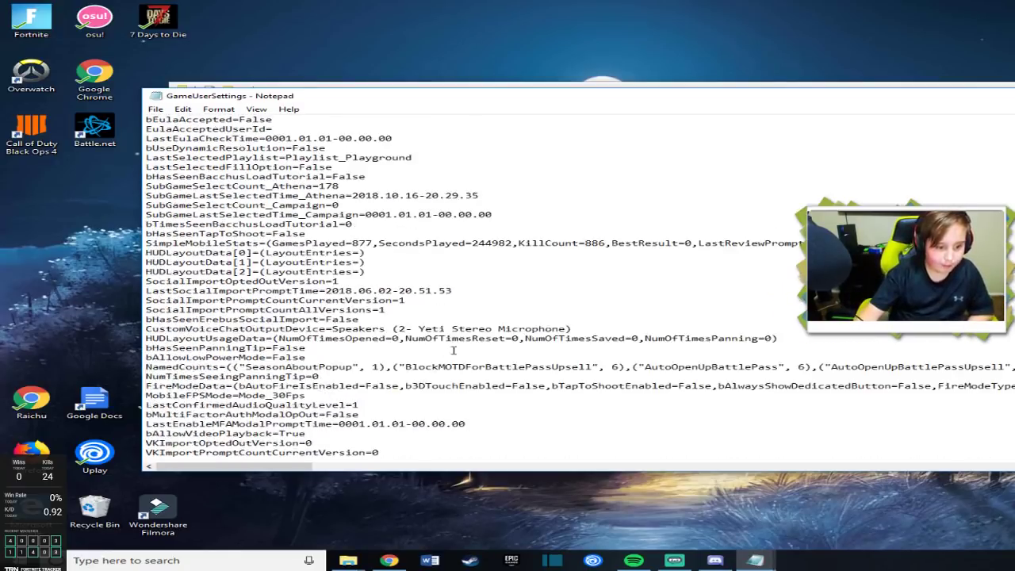
scroll(471, 351, down, 2)
scroll(470, 351, up, 3)
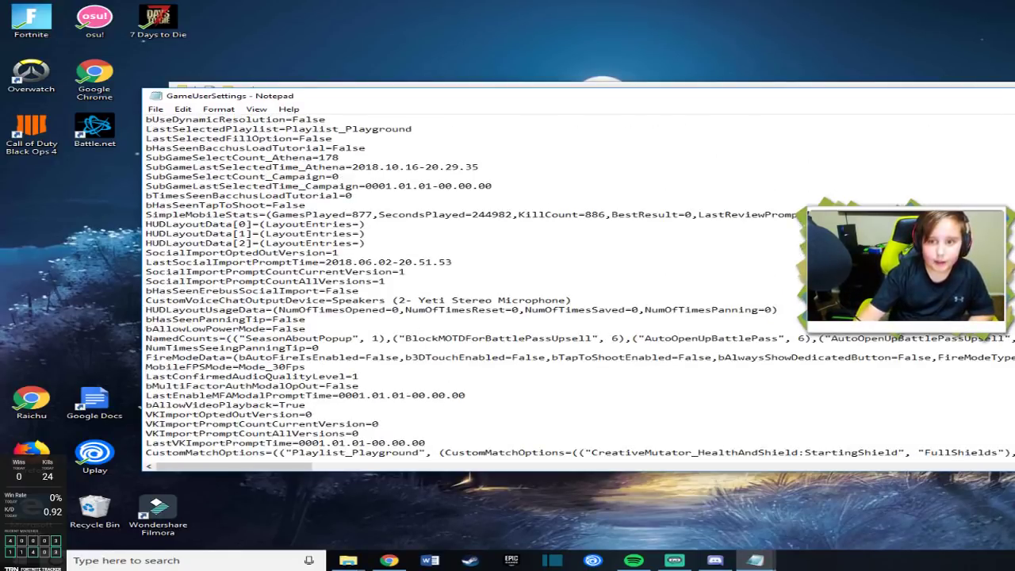
Step: Save the GameUserSettings file and close Notepad, the WindowsClient folder window and the leftover dialog
click(182, 108)
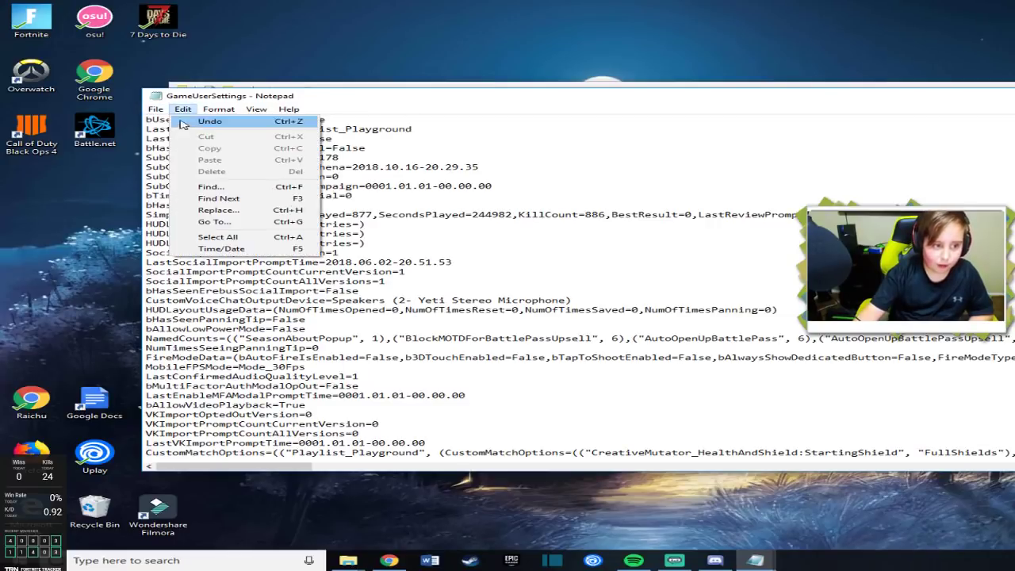
click(153, 110)
click(173, 142)
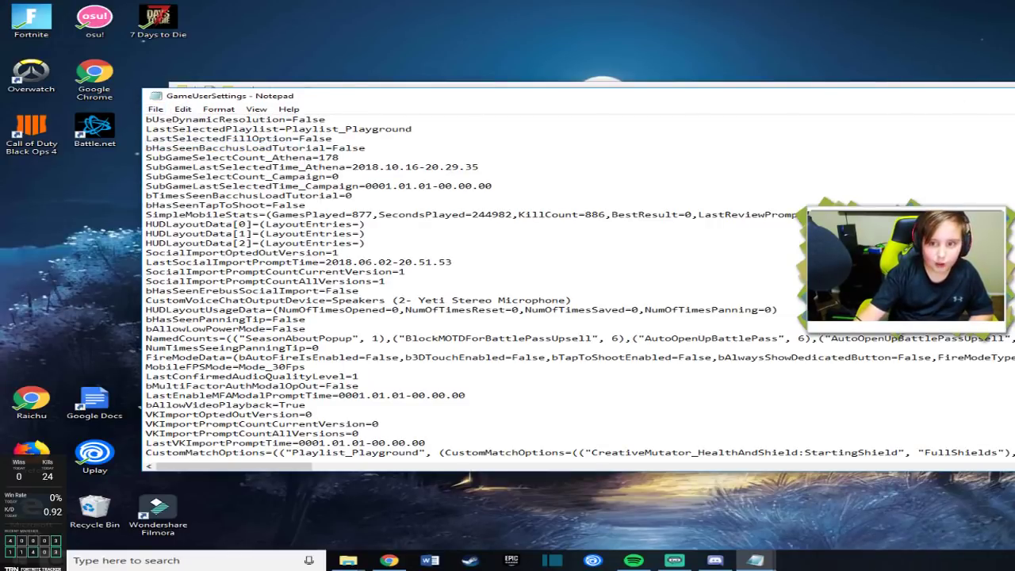
click(1013, 95)
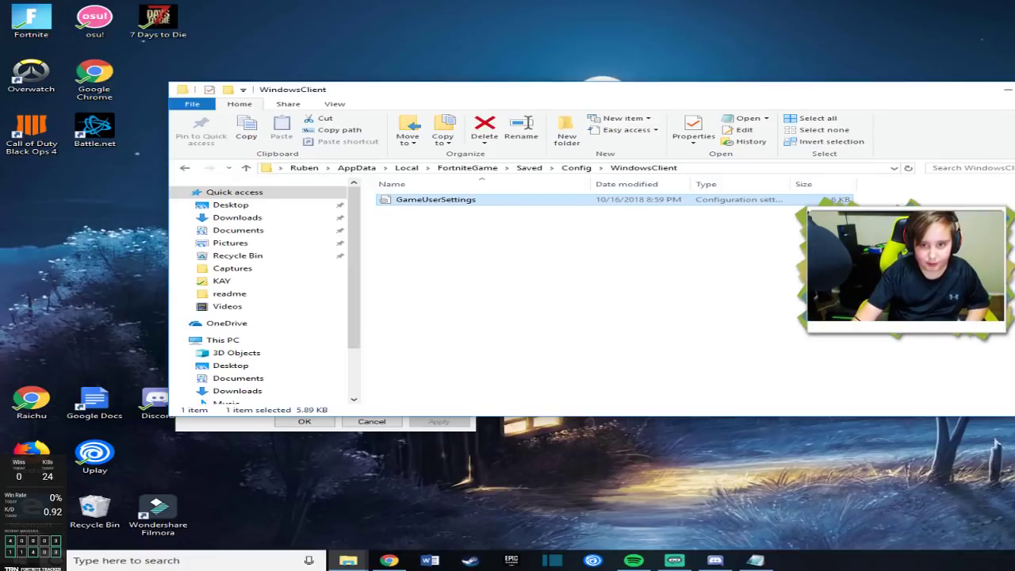
key(alt+F4)
click(462, 183)
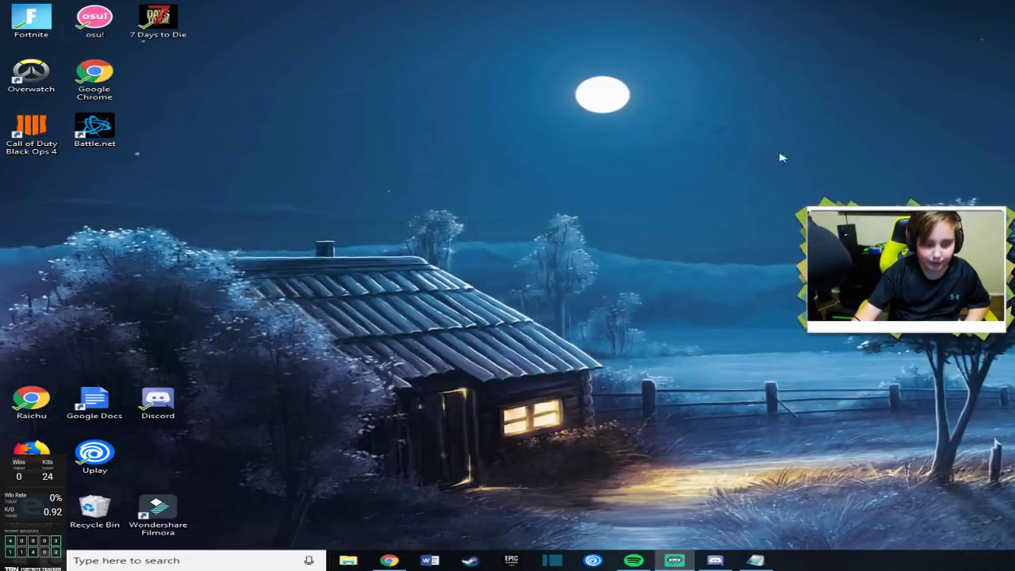
Step: Open the display settings in AMD Radeon Settings and start a new custom resolution for Display 1
right_click(818, 138)
click(830, 146)
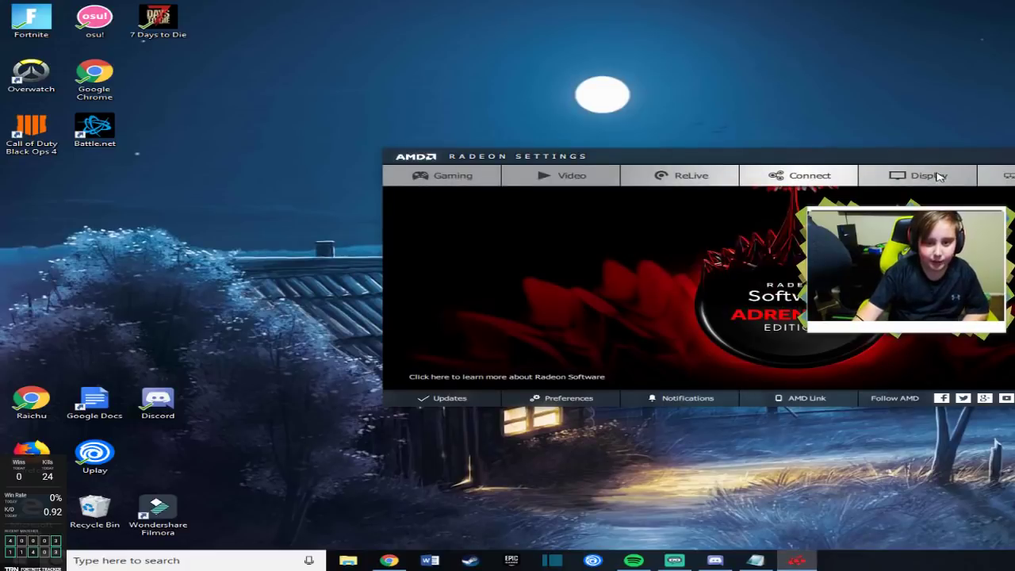
click(928, 175)
scroll(781, 345, down, 1)
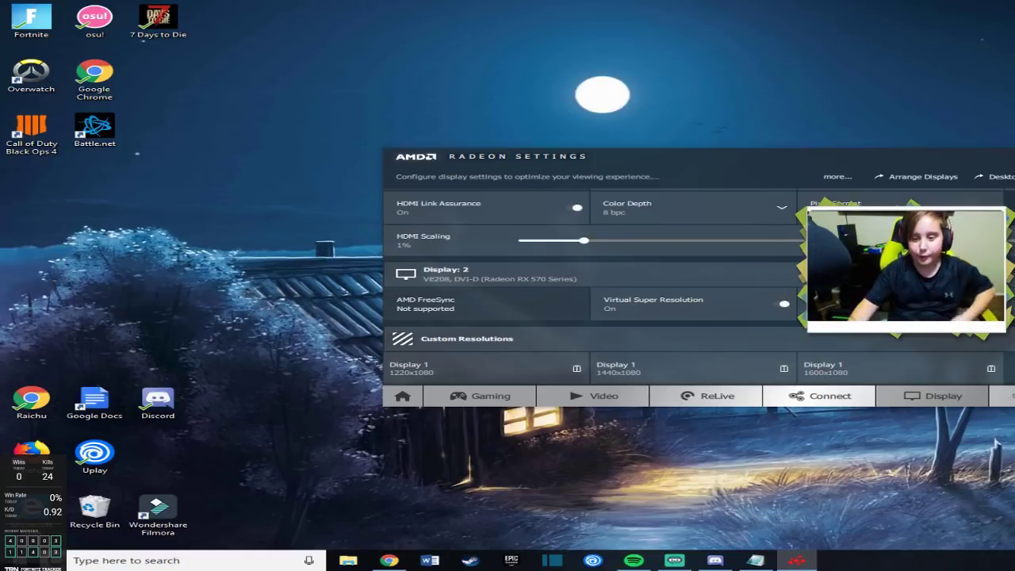
click(973, 338)
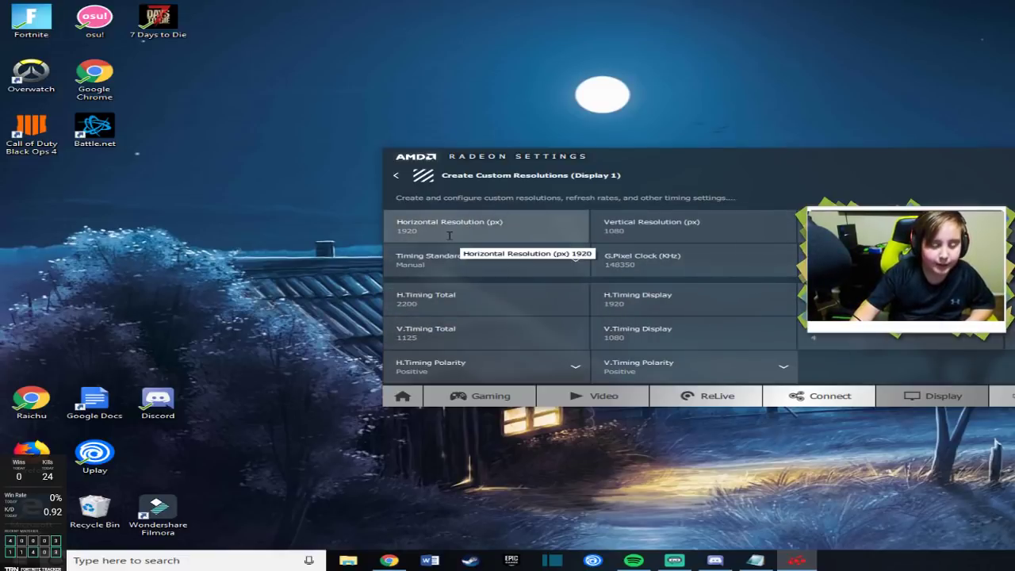
Step: Set the custom resolution's horizontal resolution to 1232 px and keep the vertical resolution at 1080 px
mouse_move(399, 235)
mouse_down()
mouse_move(408, 234)
mouse_move(396, 236)
mouse_up()
click(409, 235)
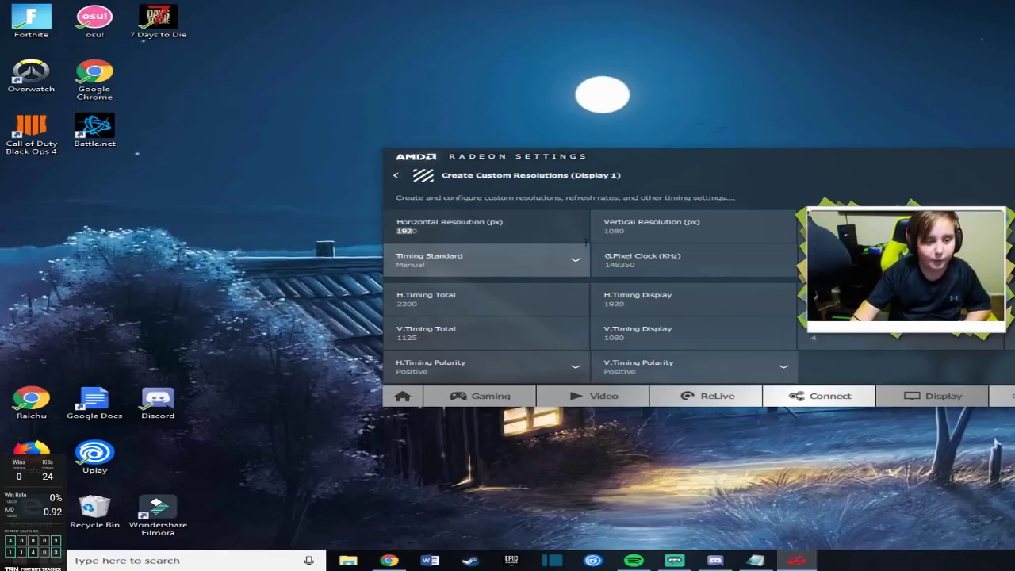
click(646, 268)
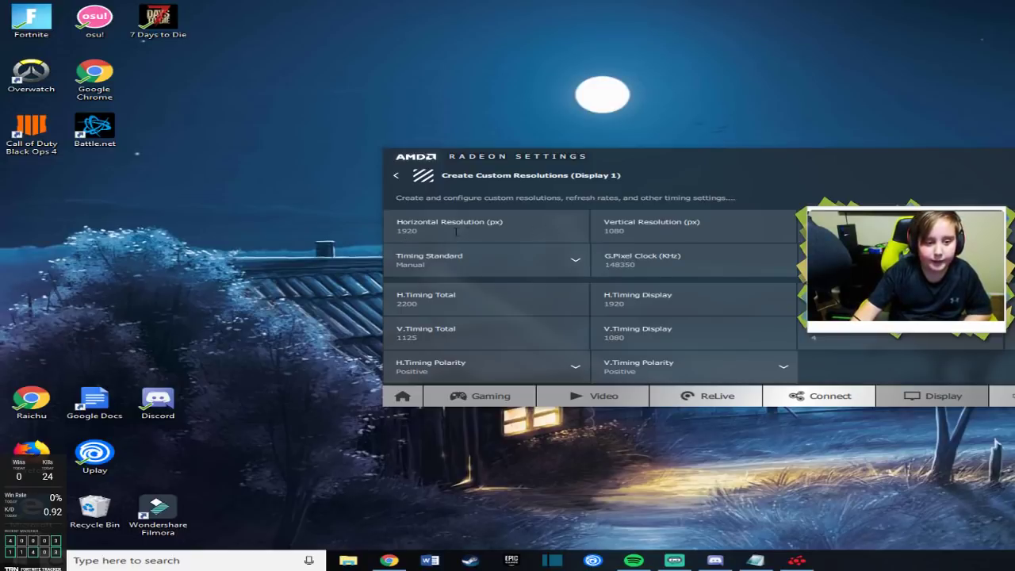
click(406, 231)
drag(410, 231, 401, 238)
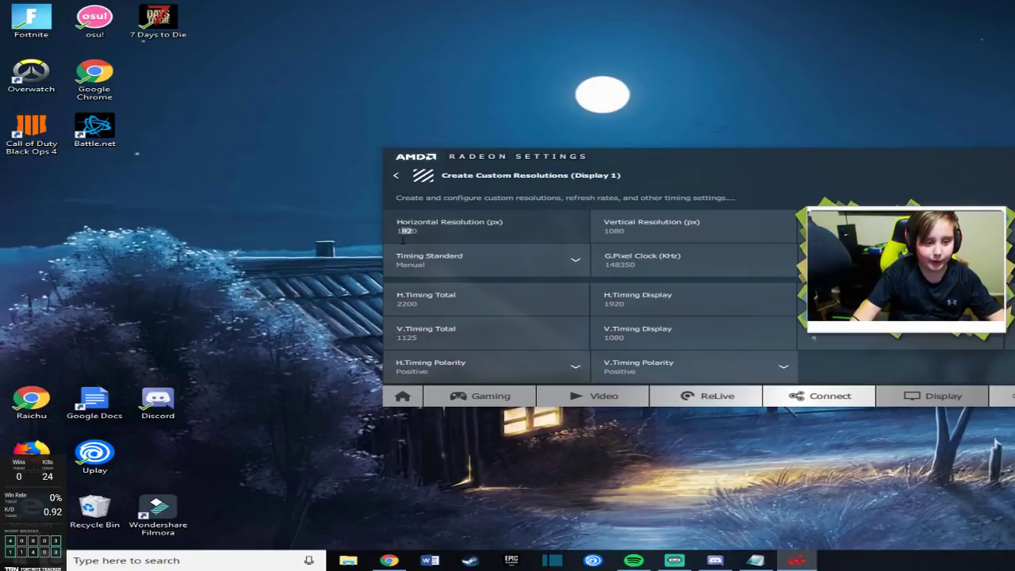
key(BackSpace)
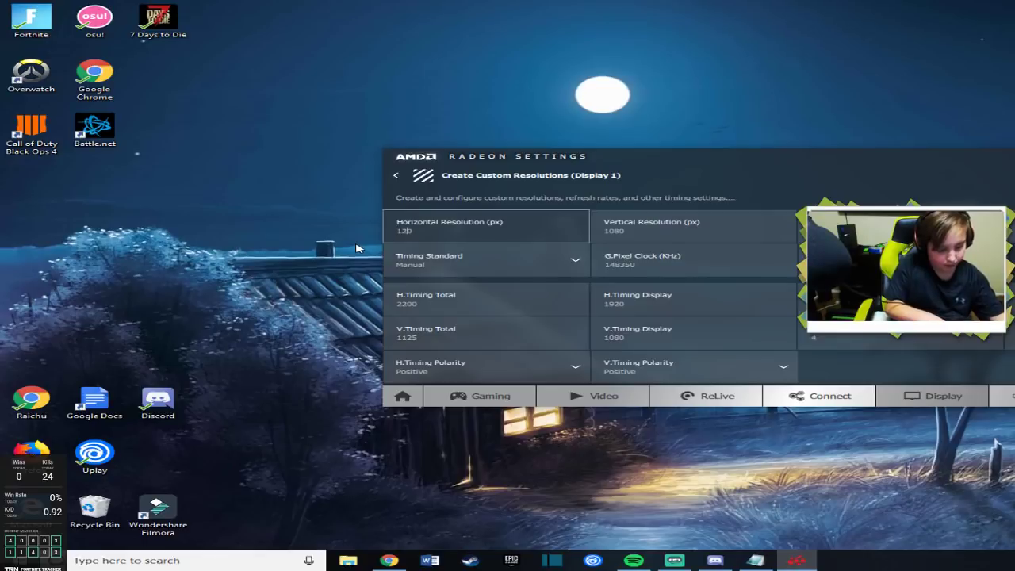
click(615, 231)
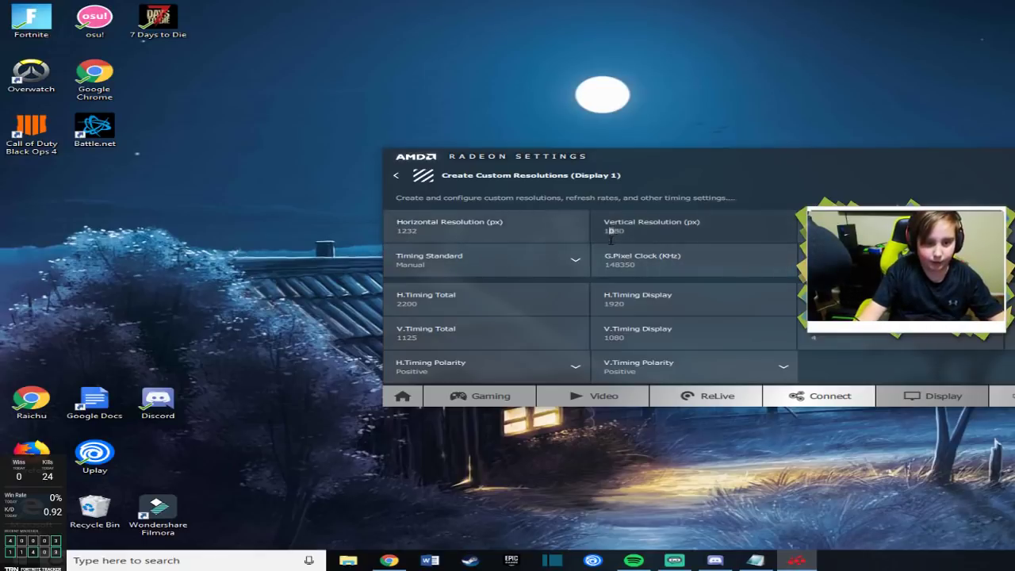
drag(615, 230, 622, 232)
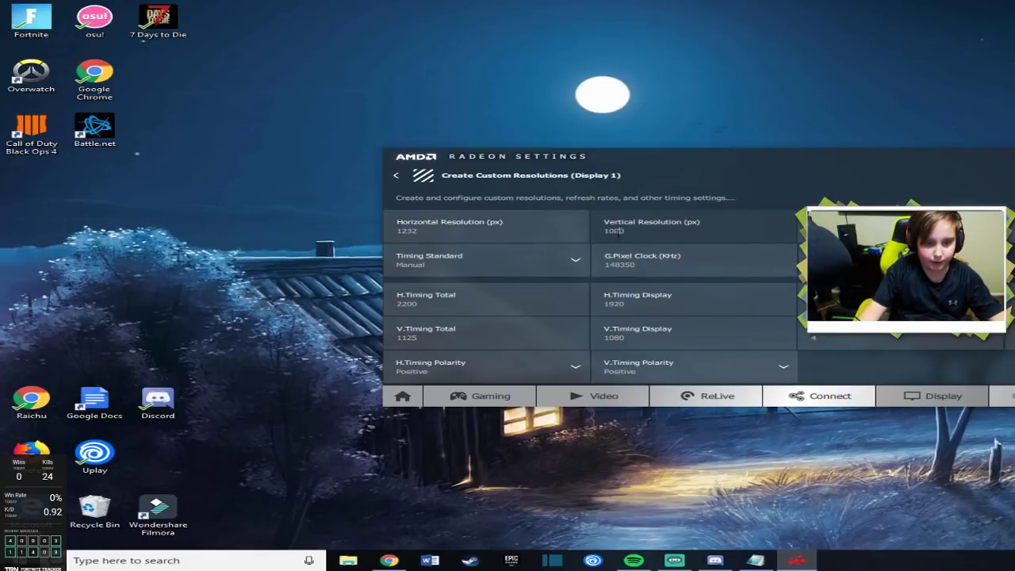
Step: Set the H.Timing Display value to 1230 and close AMD Radeon Settings without saving the custom resolution
click(617, 306)
drag(616, 306, 587, 310)
key(BackSpace)
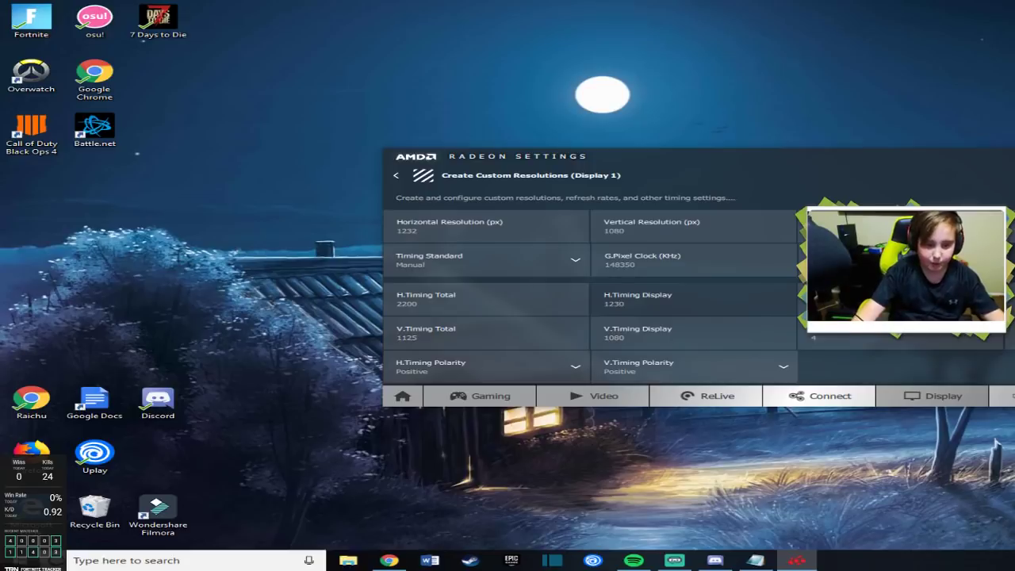
key(alt+F4)
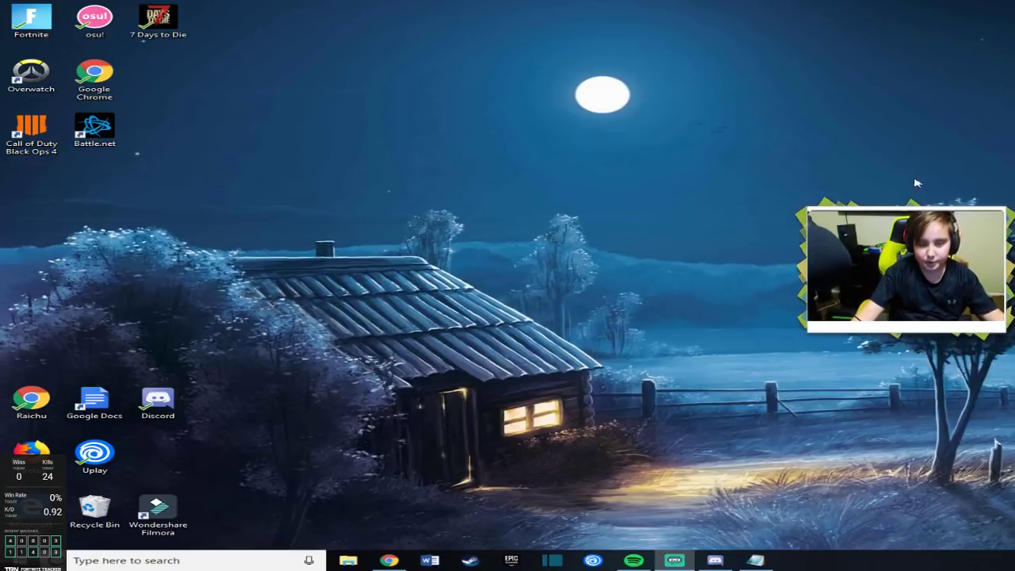
Step: Set the desktop resolution to 1220 × 1080 in the Windows display settings and close them
right_click(916, 186)
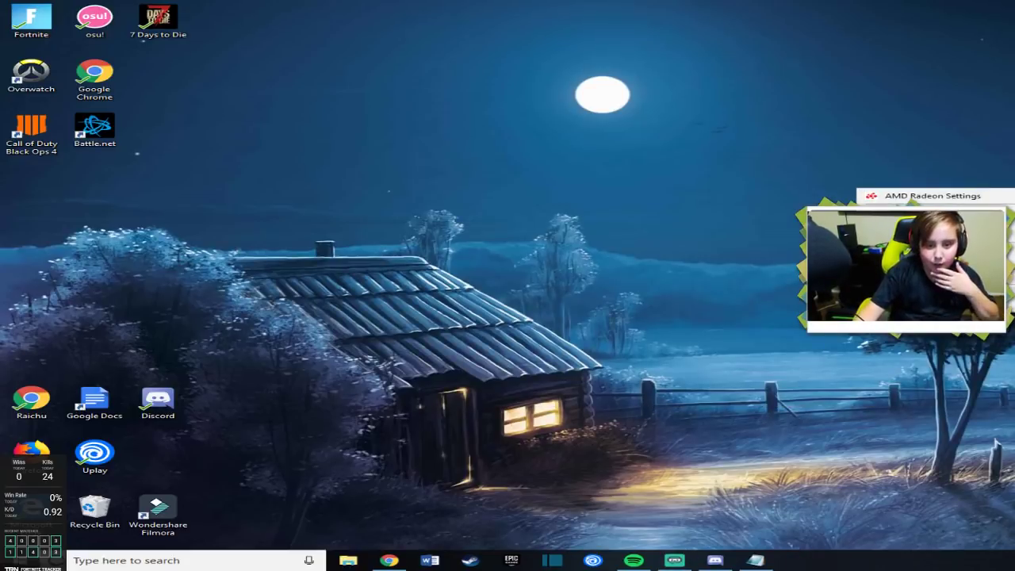
click(912, 316)
scroll(859, 290, down, 3)
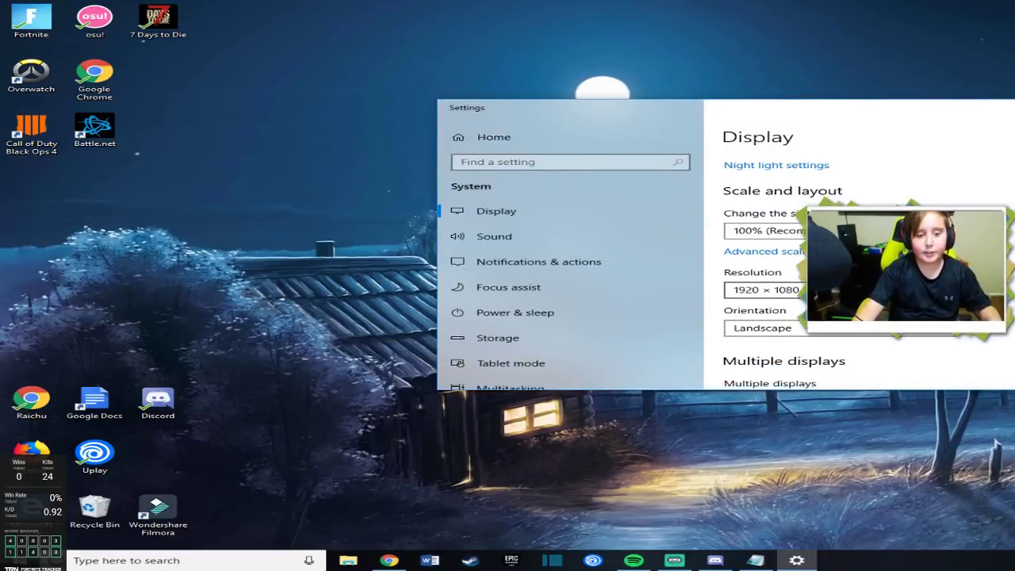
click(766, 290)
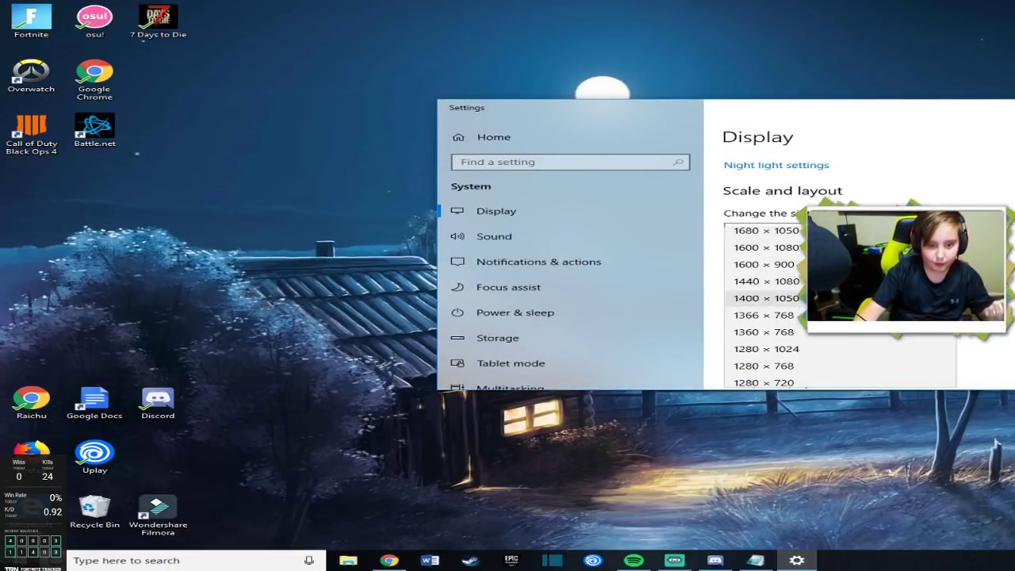
scroll(840, 294, up, 1)
scroll(840, 294, down, 1)
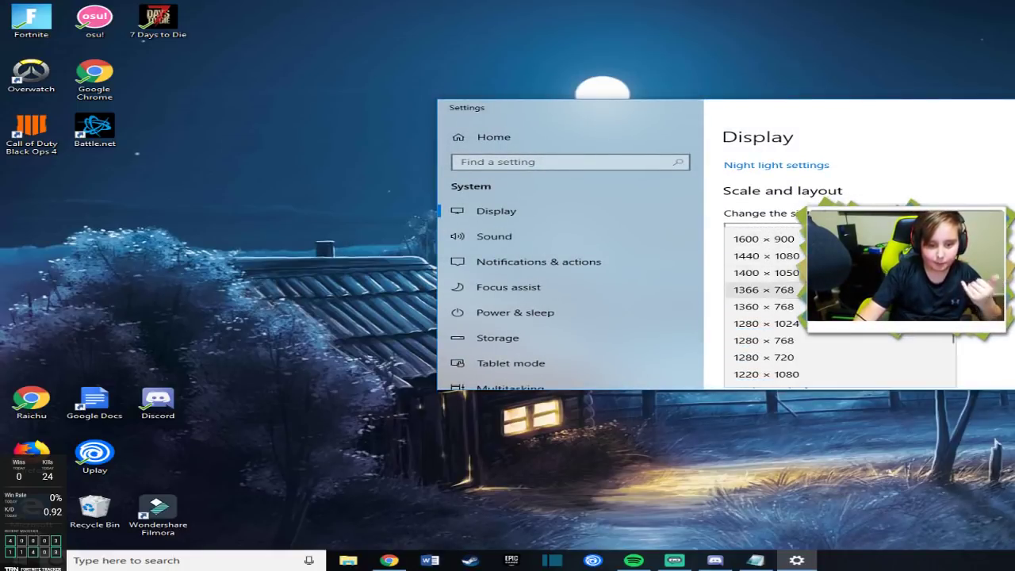
scroll(766, 321, down, 2)
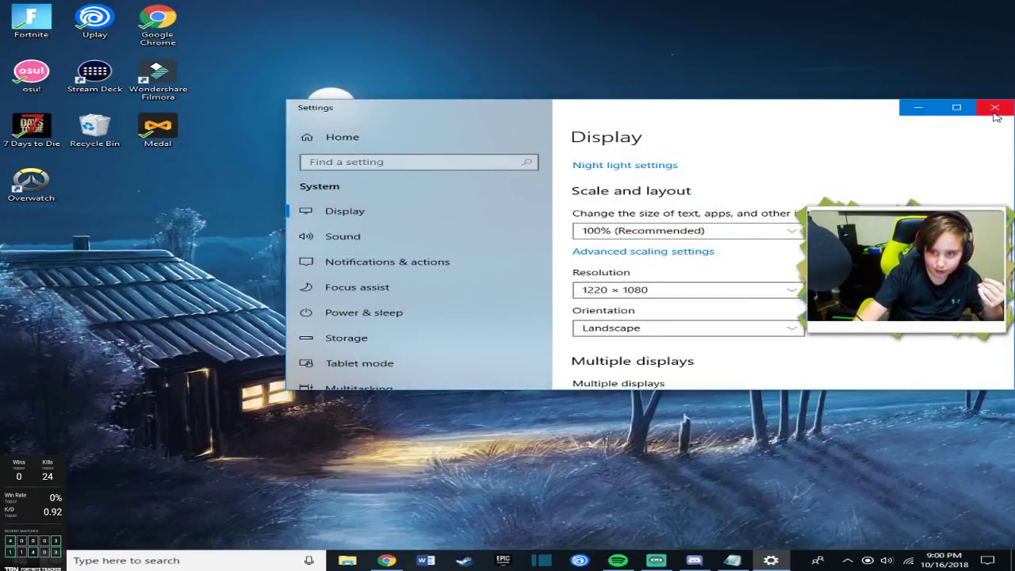
click(1001, 107)
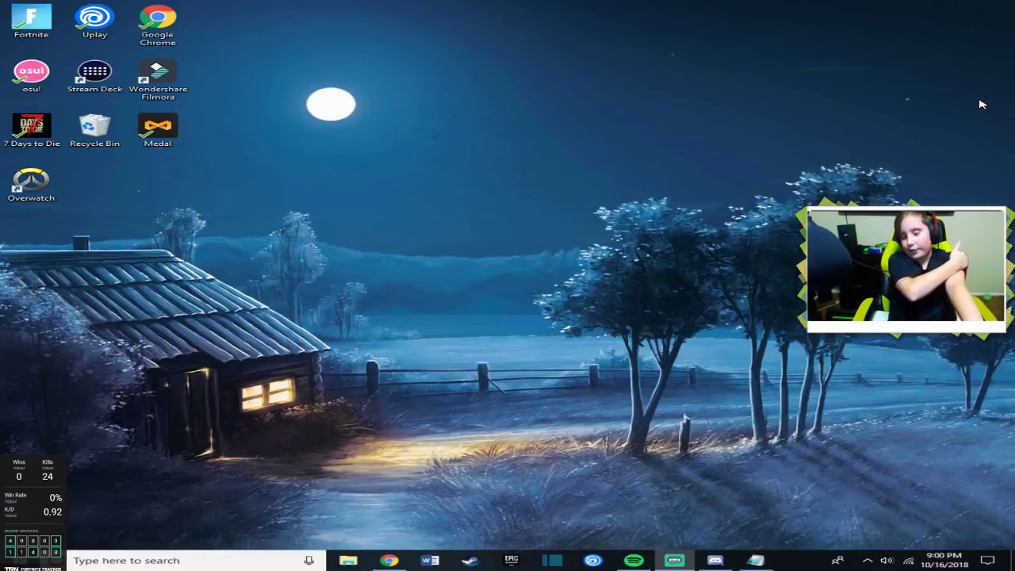
Step: Launch Fortnite from the desktop
click(31, 22)
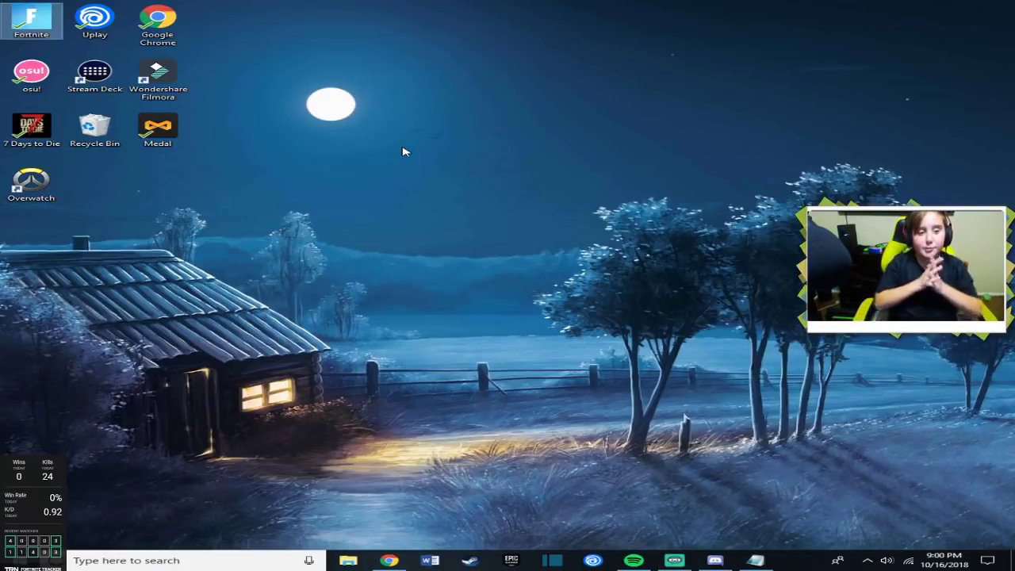
key(Return)
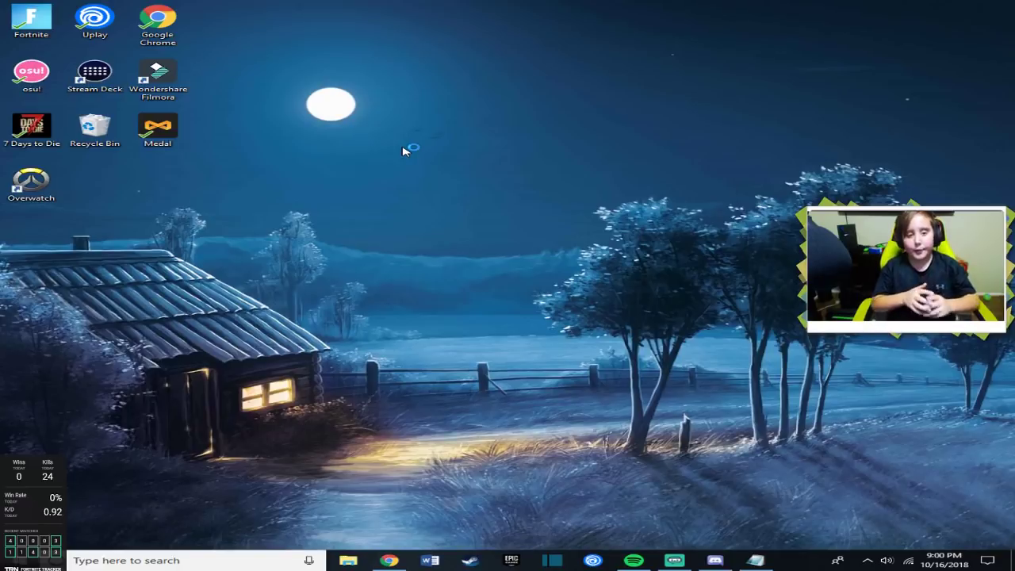
Step: Set HDMI Scaling for Display 1 to 0% in AMD Radeon Settings and close it
right_click(411, 148)
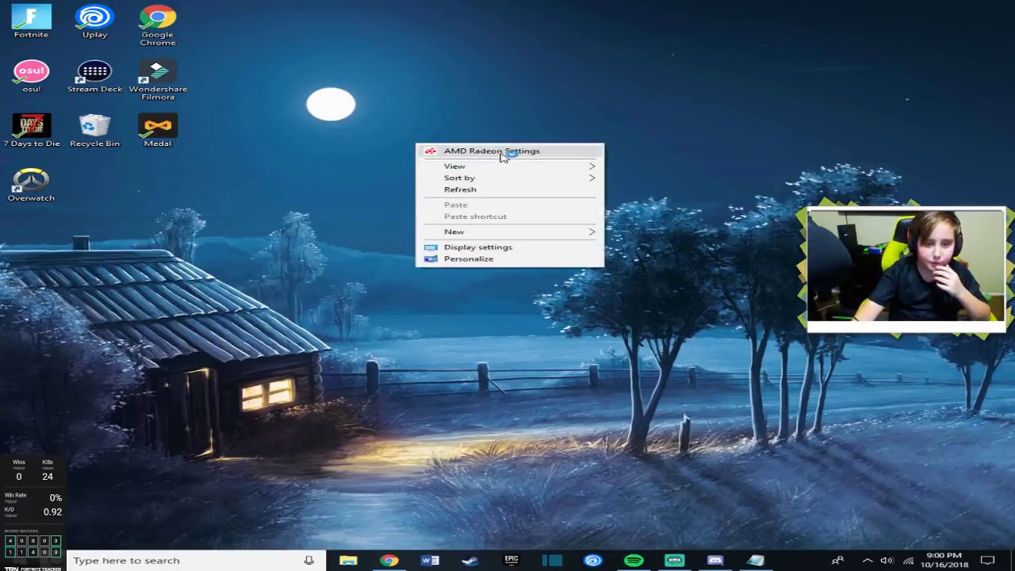
click(503, 150)
drag(694, 147, 621, 137)
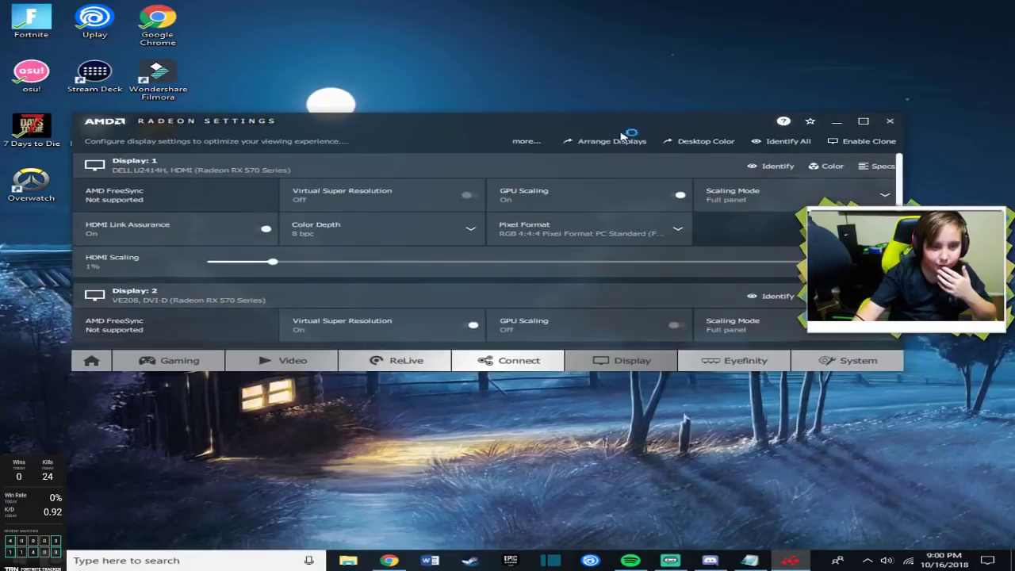
drag(273, 264, 182, 265)
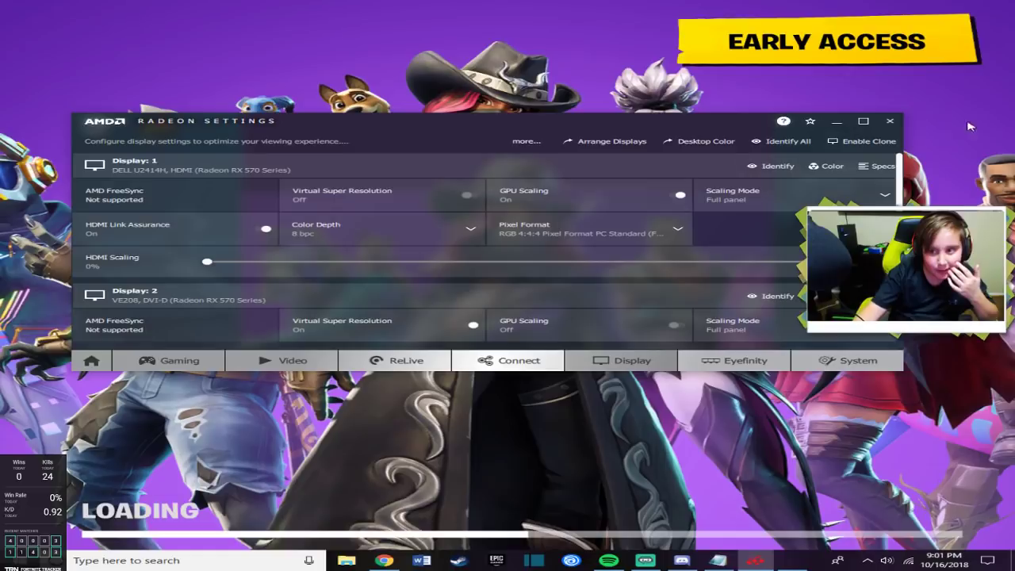
click(890, 121)
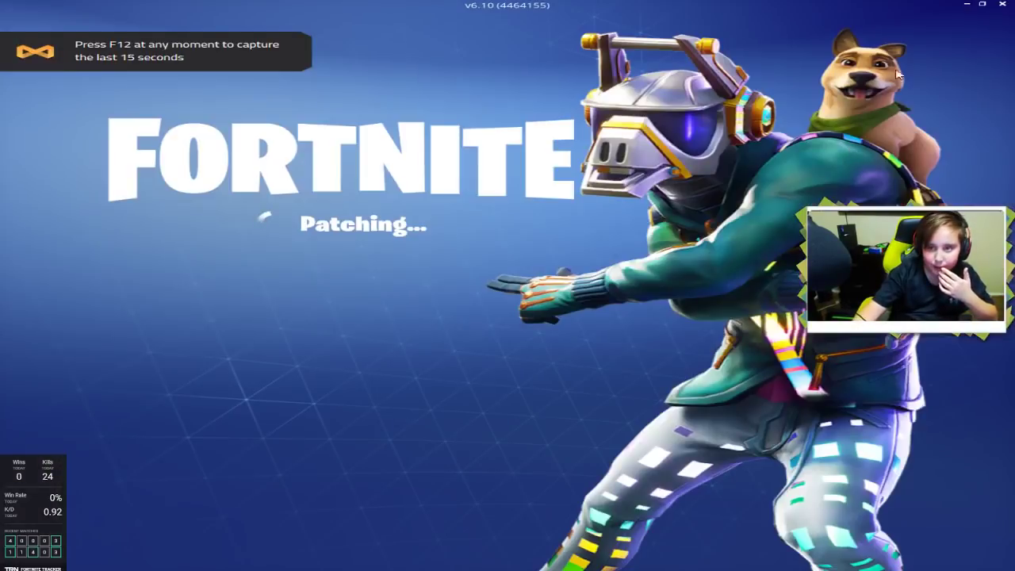
Step: Reduce Fortnite to a smaller window and select Full panel as Display 1's Scaling Mode in AMD Radeon Settings
click(983, 5)
right_click(671, 24)
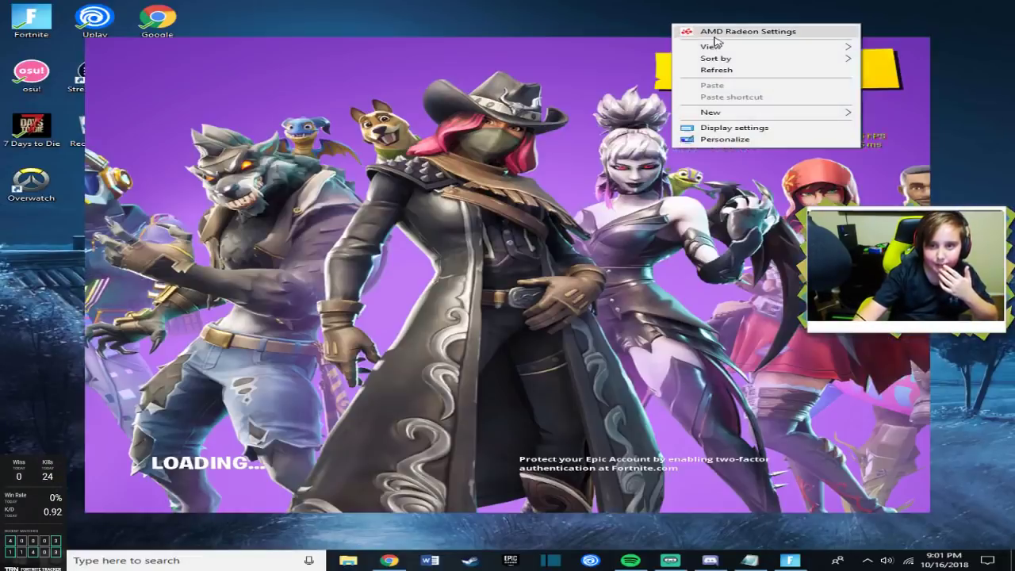
click(712, 35)
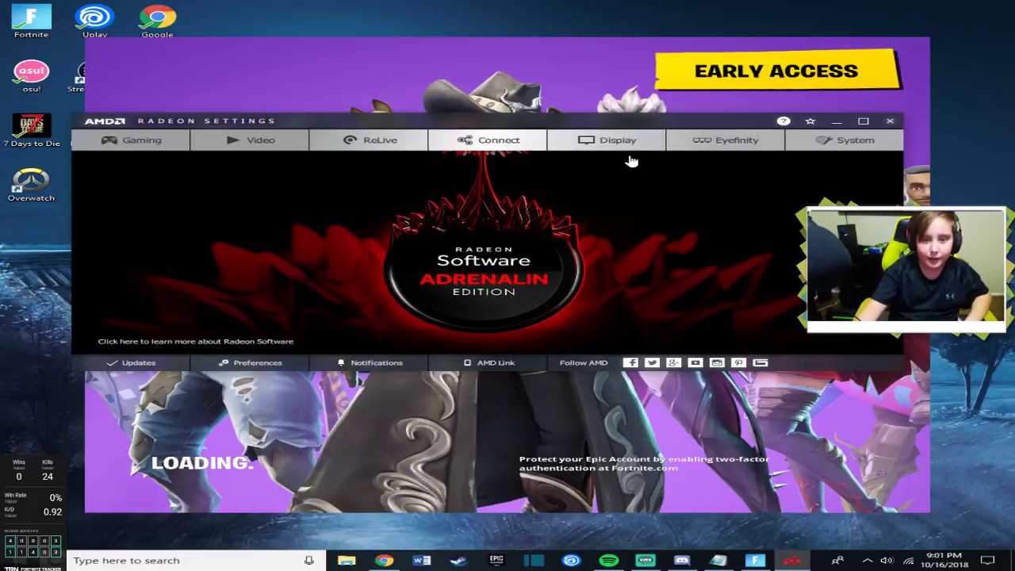
click(633, 148)
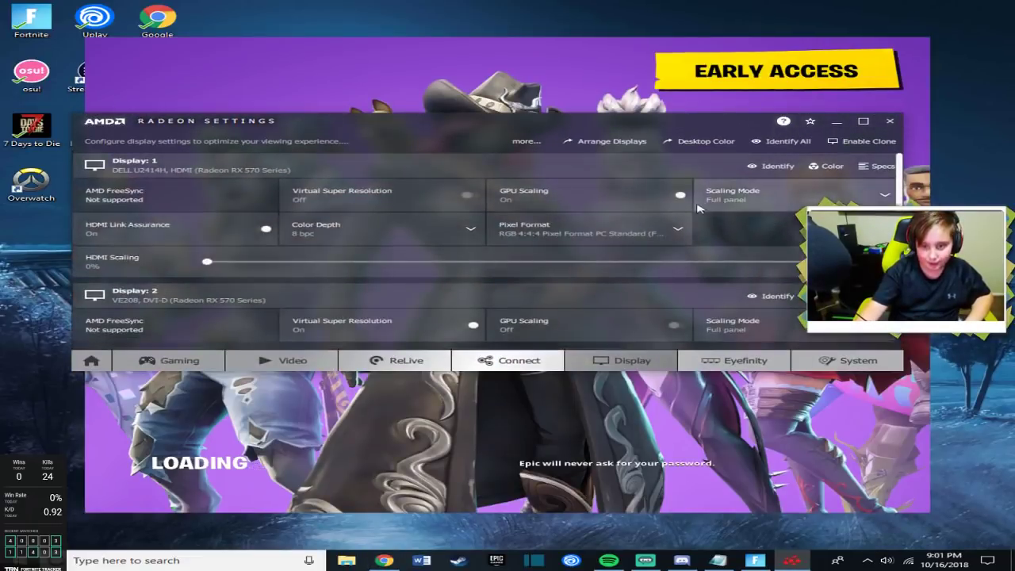
click(793, 198)
click(722, 236)
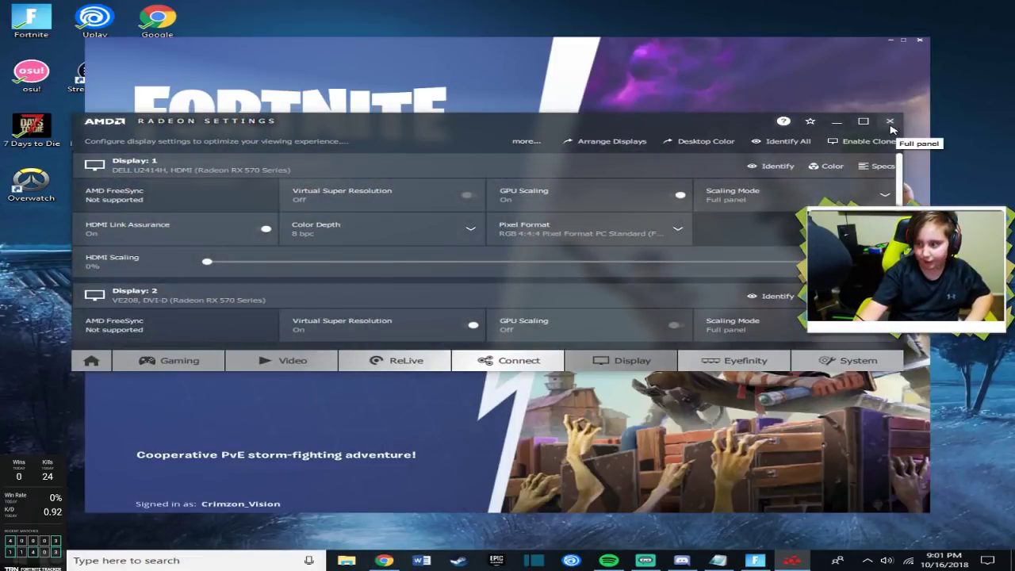
Step: Close AMD Radeon Settings and enter Battle Royale mode in Fortnite
click(890, 123)
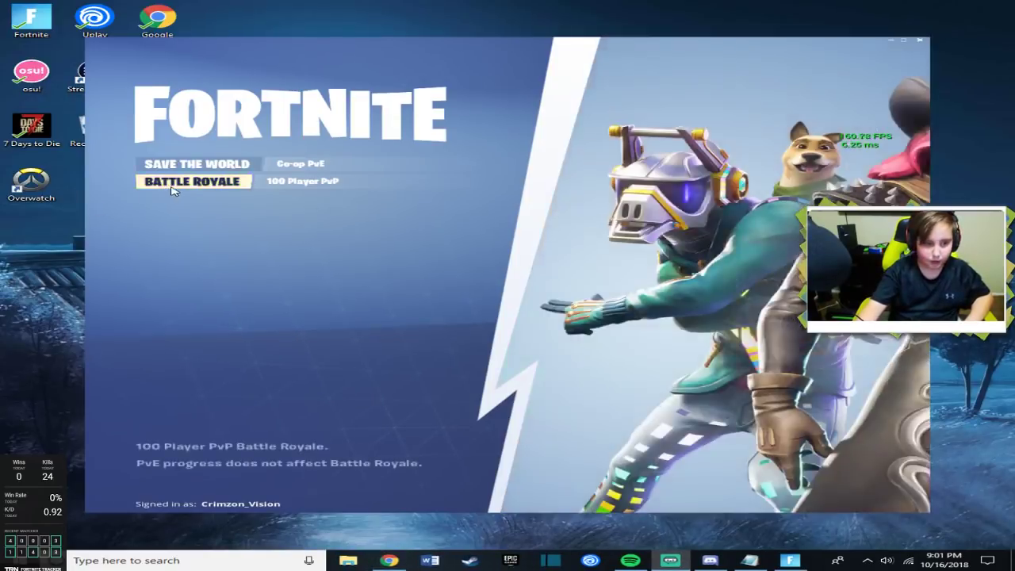
click(192, 182)
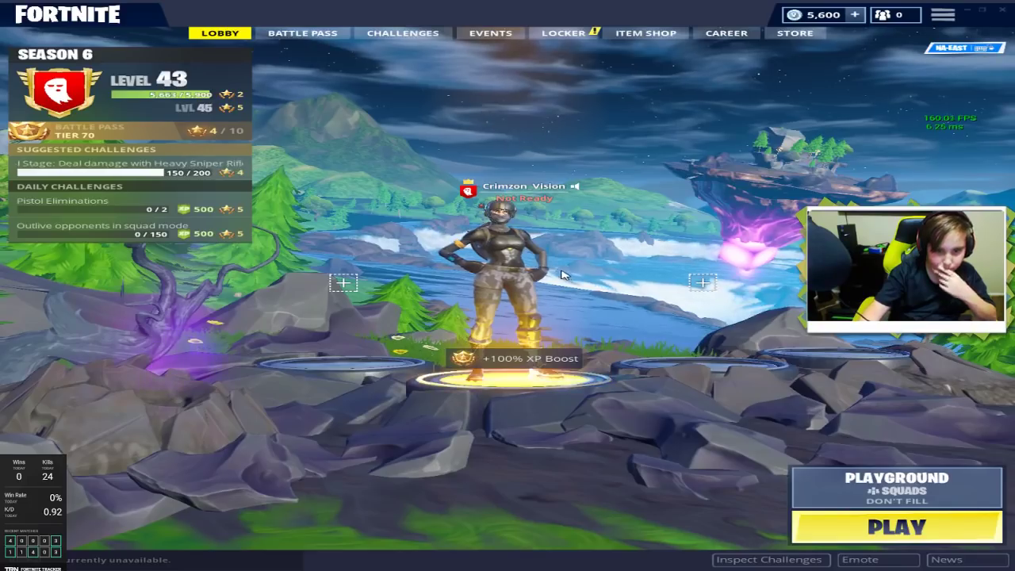
Step: Pick an emote from the Locker Emotes wheel in the lobby and start the Playground squads match
click(903, 559)
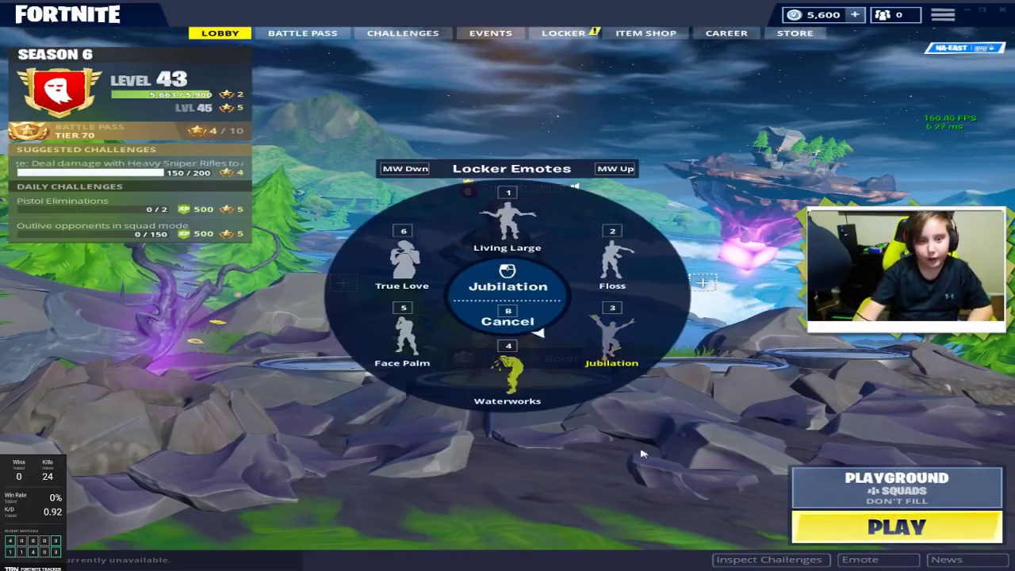
click(579, 269)
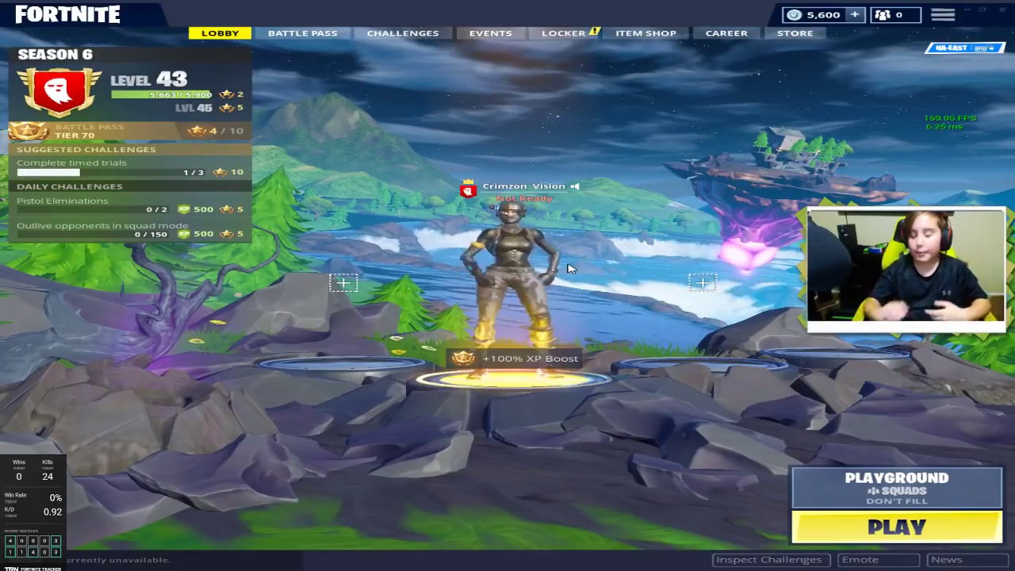
click(992, 524)
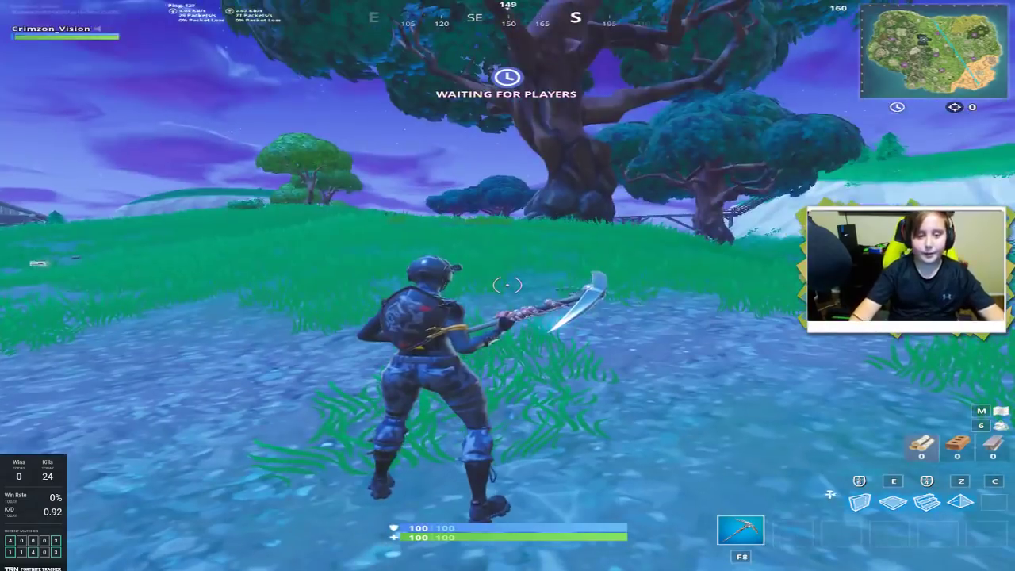
Step: Run to the large tree on the waiting island and harvest wood from it with the pickaxe
key(w)
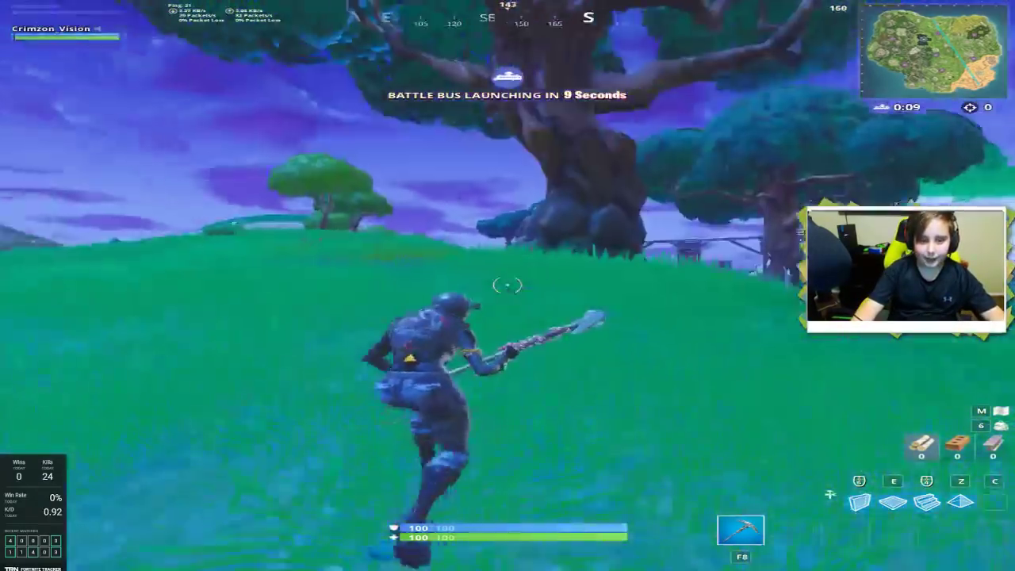
key(w)
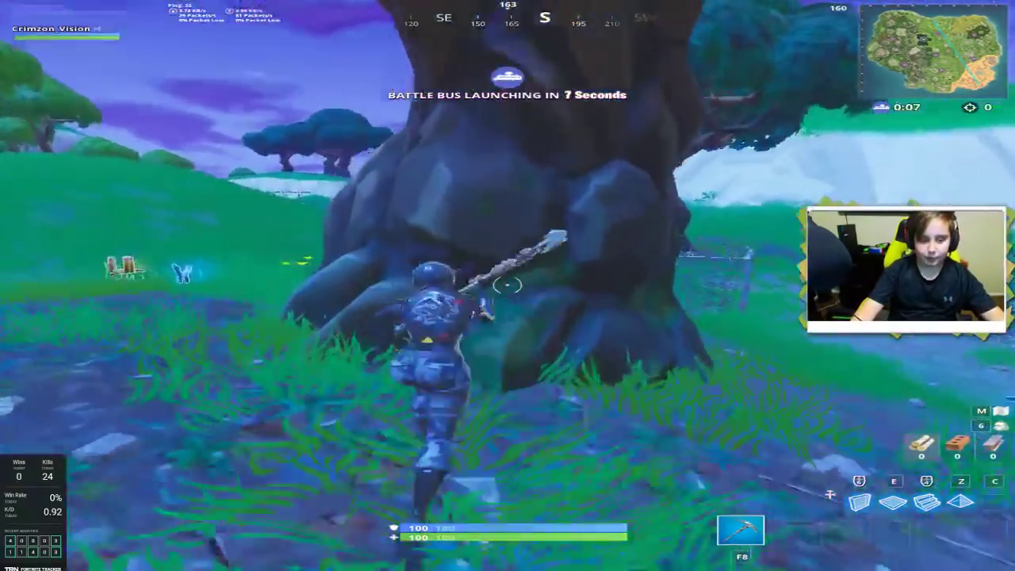
key(w)
click(508, 286)
click(508, 286)
click(507, 286)
click(507, 286)
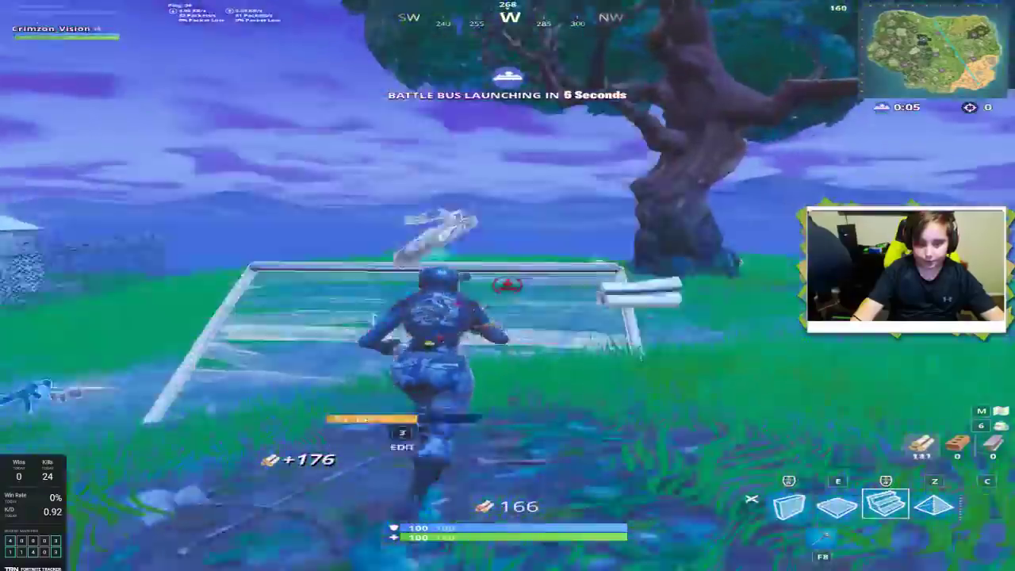
Step: Build upward on the waiting island with the harvested wood, combining ramps, floors and walls
key(w)
click(508, 285)
click(508, 285)
click(507, 285)
key(space)
key(e)
click(508, 284)
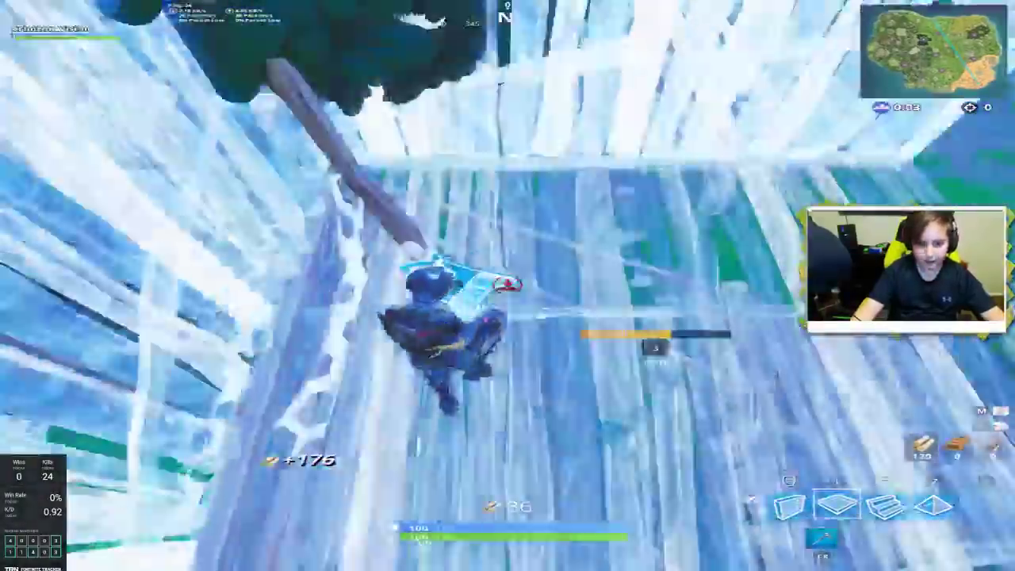
key(w)
click(508, 285)
click(508, 285)
click(508, 285)
click(508, 285)
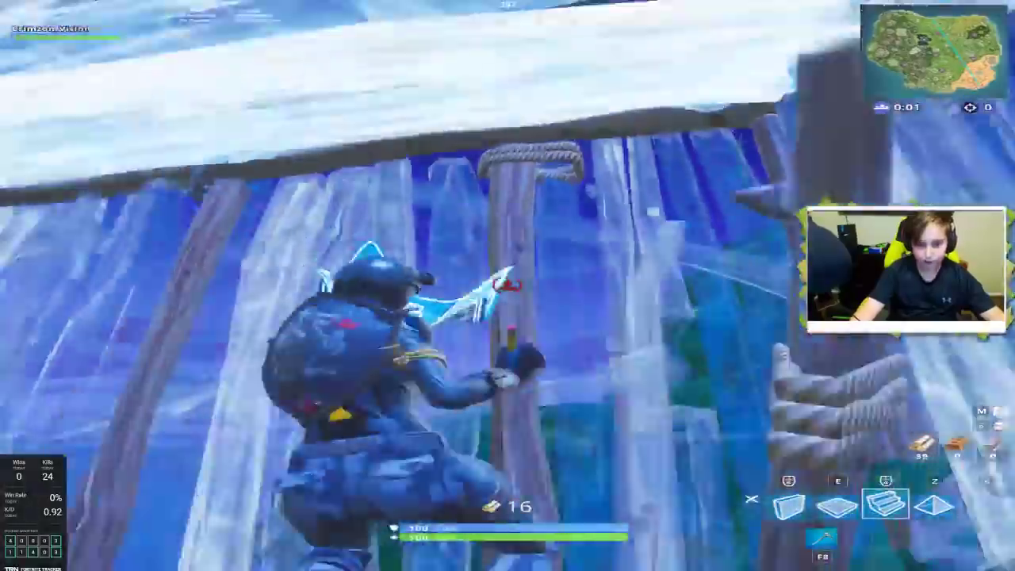
key(w)
click(508, 285)
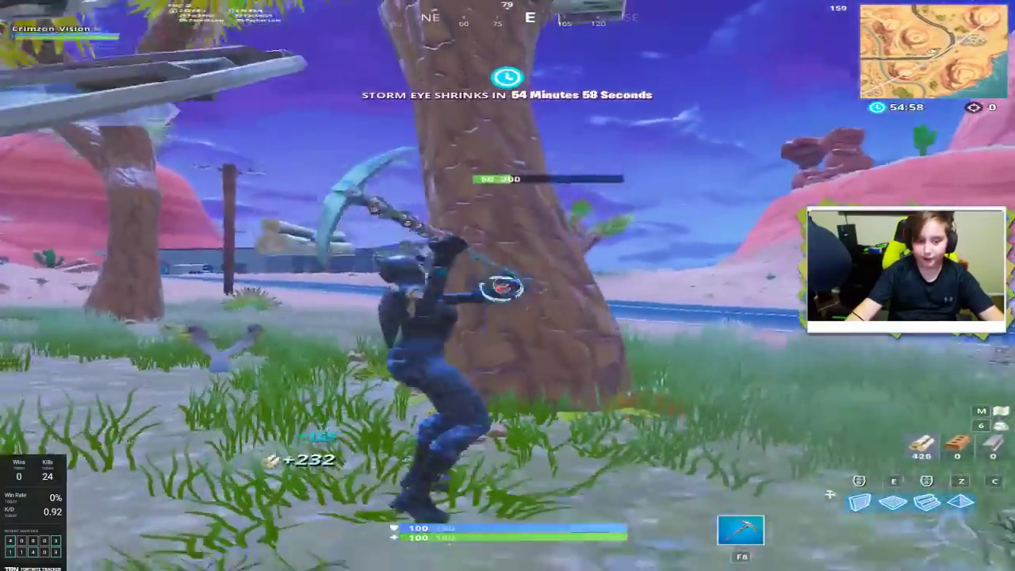
Step: Harvest wood from the desert trees with the pickaxe, placing a floor piece between them
click(508, 285)
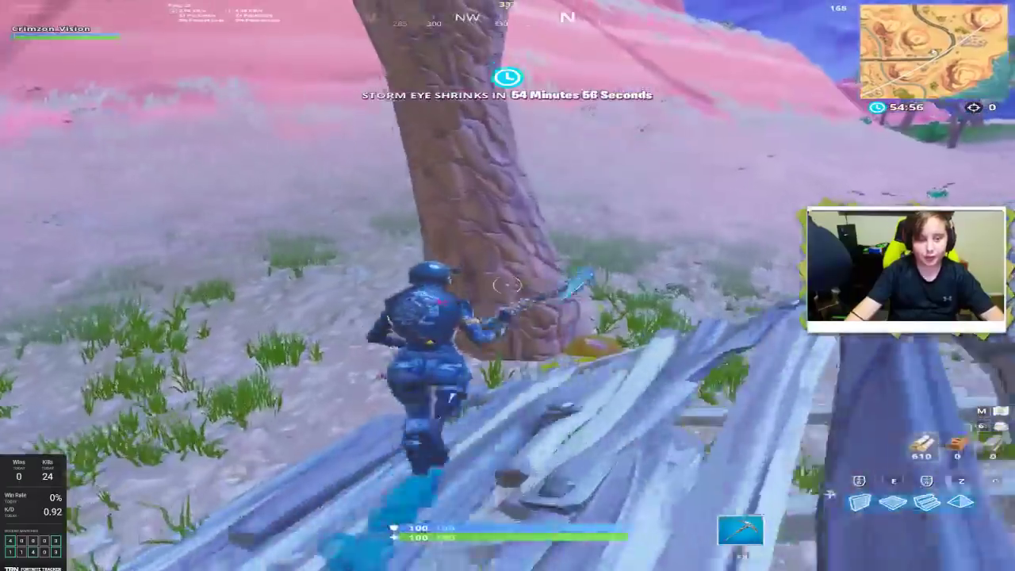
click(508, 286)
click(507, 286)
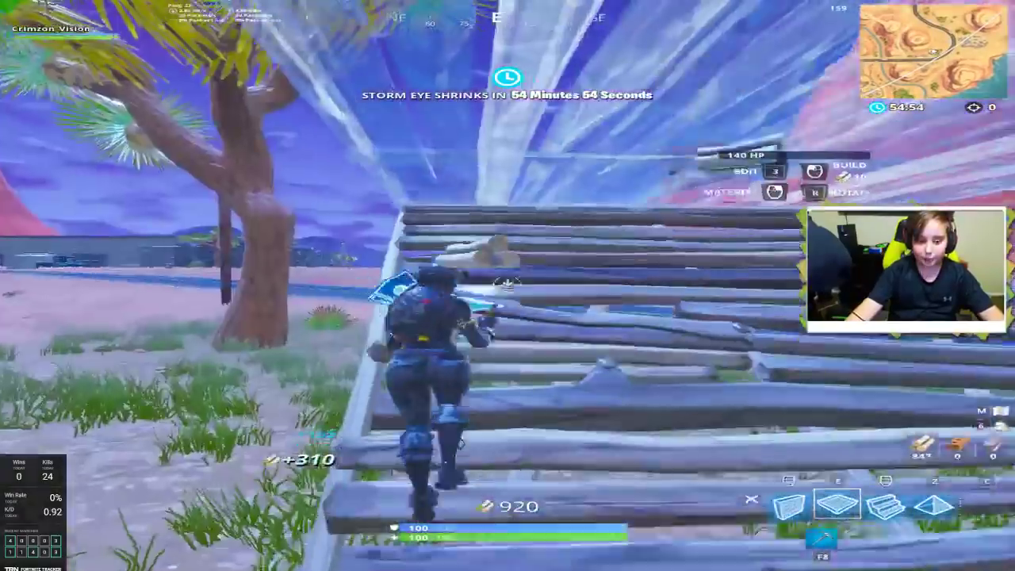
click(507, 286)
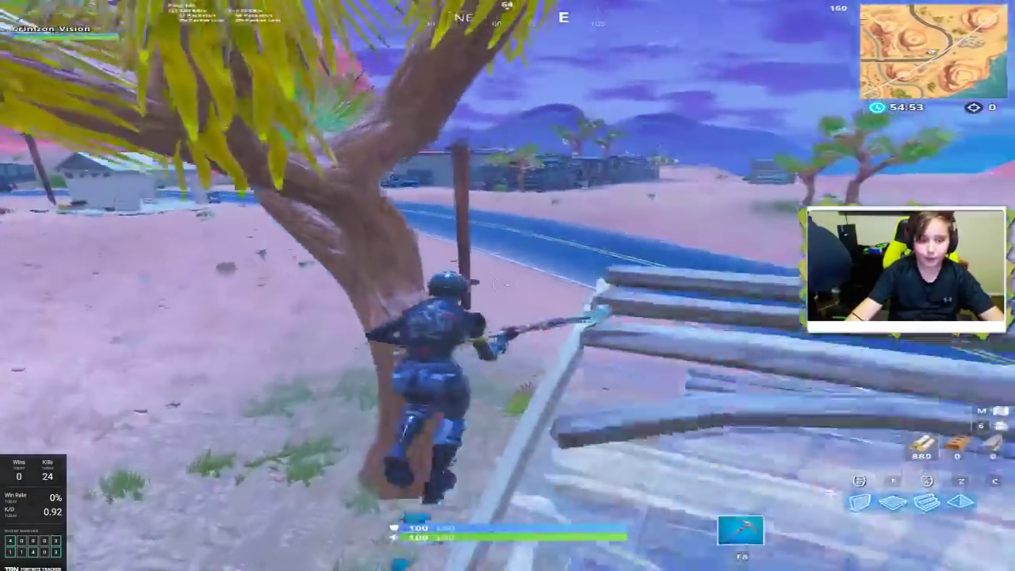
key(w)
click(508, 286)
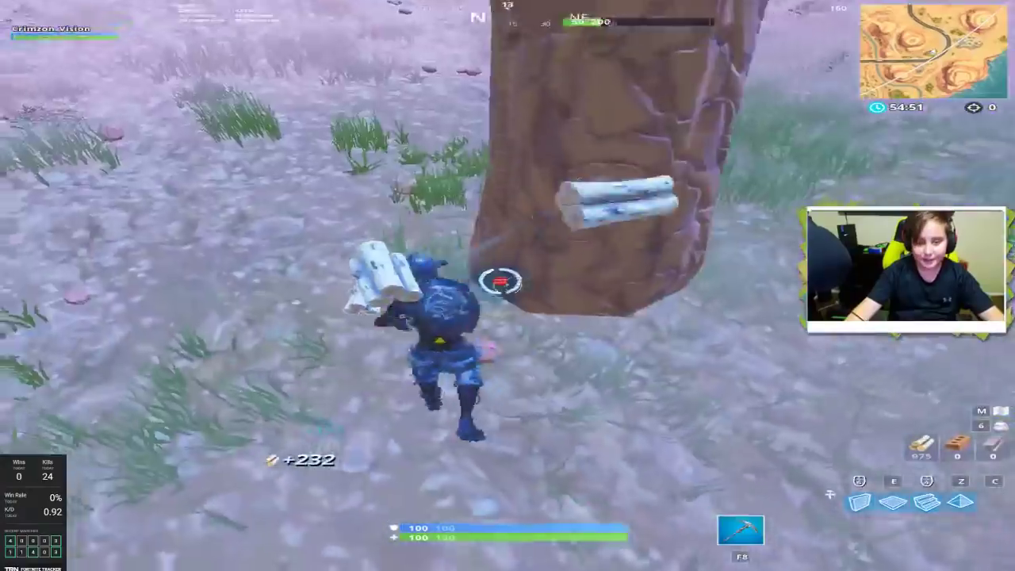
Step: Start a wooden tower beside the desert trees with walls, floors and ramps
key(F3)
click(508, 286)
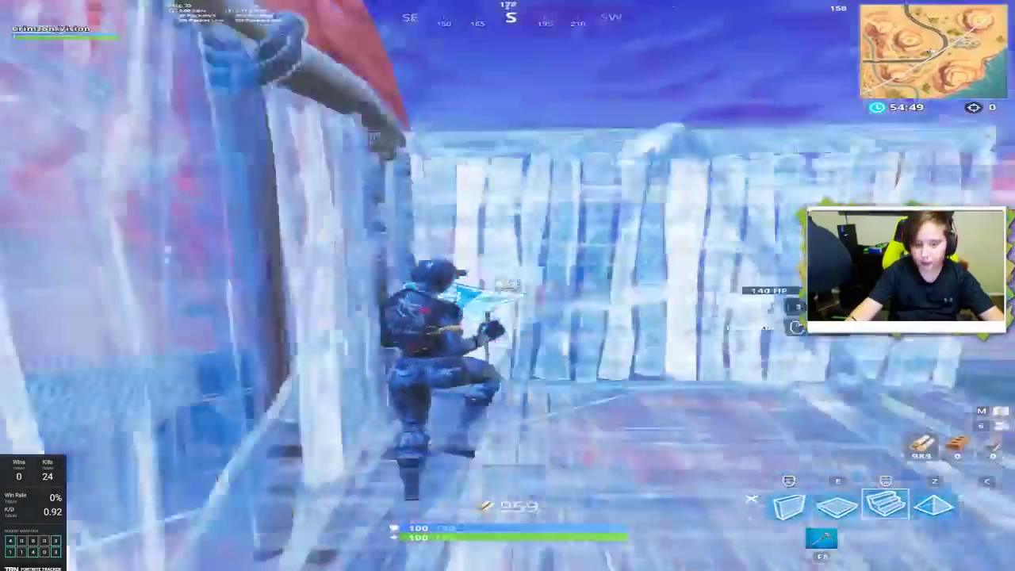
click(508, 286)
click(508, 286)
key(e)
click(508, 286)
key(F3)
click(508, 286)
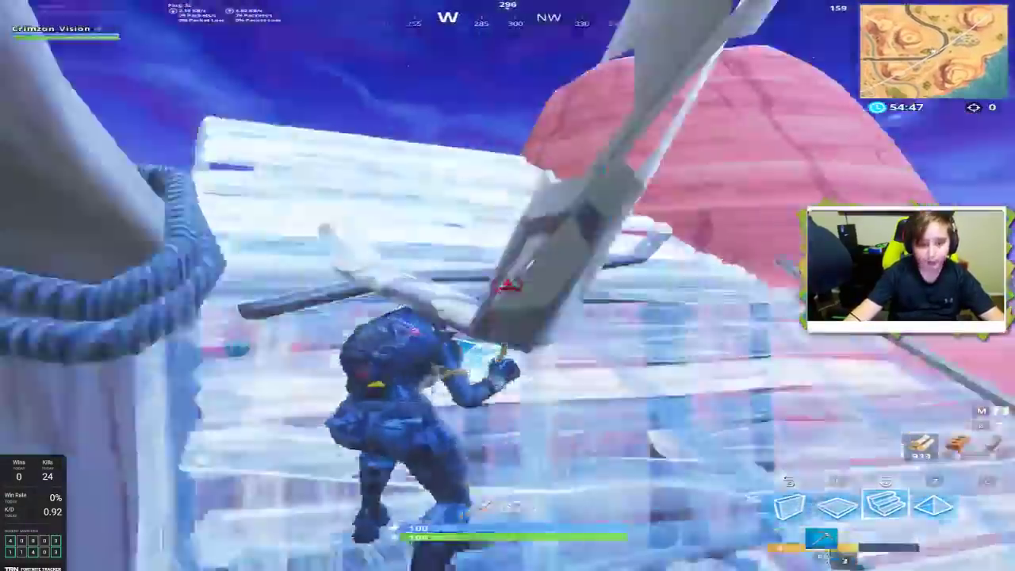
key(F1)
click(508, 285)
click(507, 286)
key(F3)
click(508, 286)
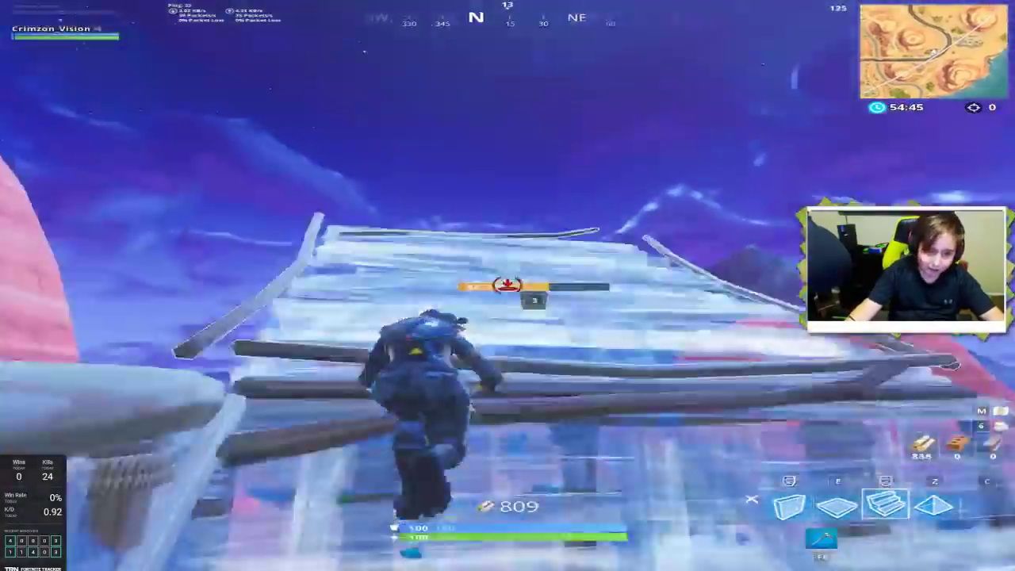
Step: Raise the wooden tower high above the desert by alternating walls, floors and ramps while turning around
key(F1)
click(508, 285)
click(508, 286)
key(F3)
click(508, 286)
key(F1)
click(508, 286)
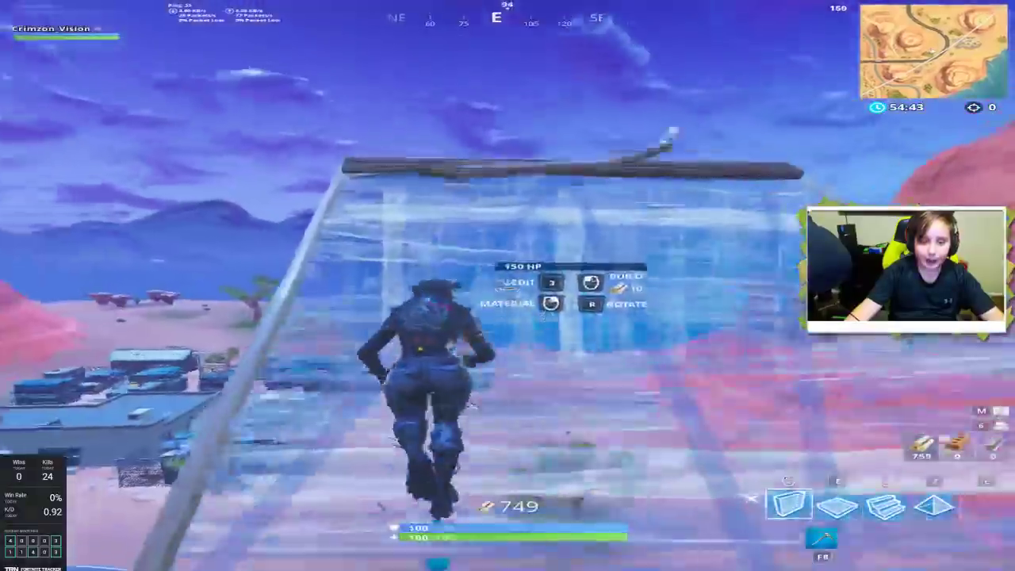
click(508, 285)
key(F3)
click(508, 286)
click(508, 286)
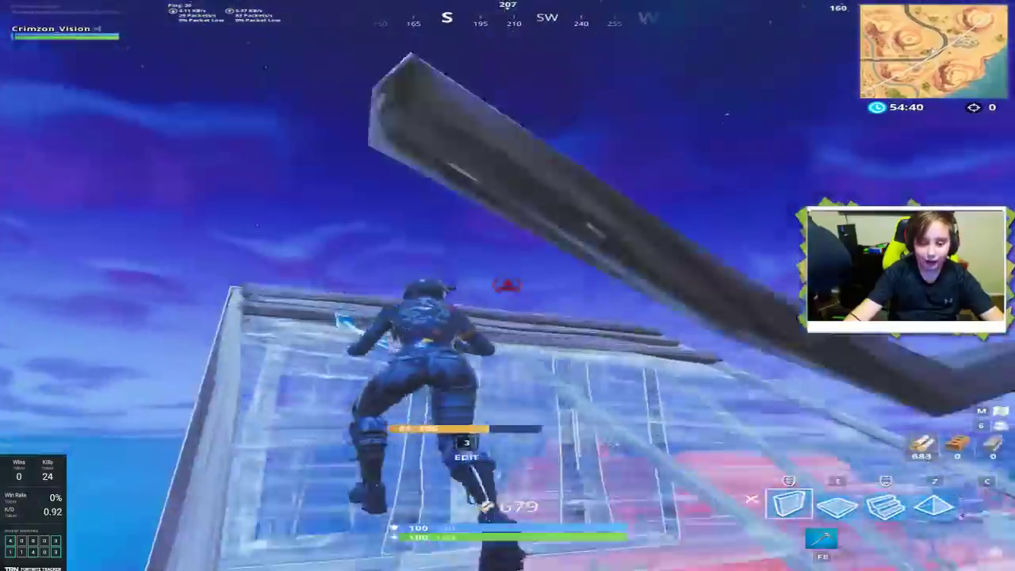
click(507, 285)
click(508, 284)
key(F3)
click(507, 285)
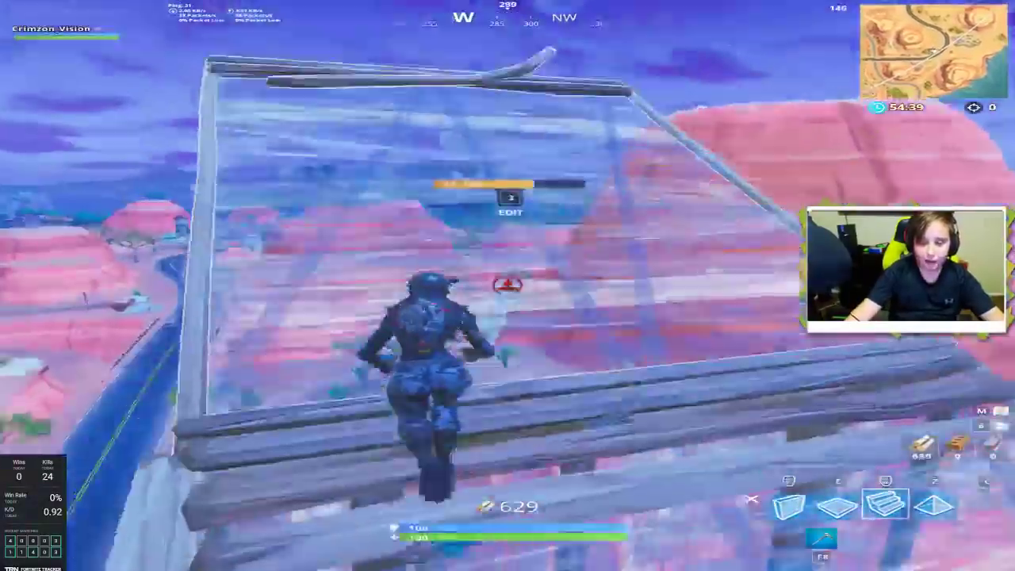
click(508, 285)
key(e)
click(508, 285)
key(F3)
click(508, 285)
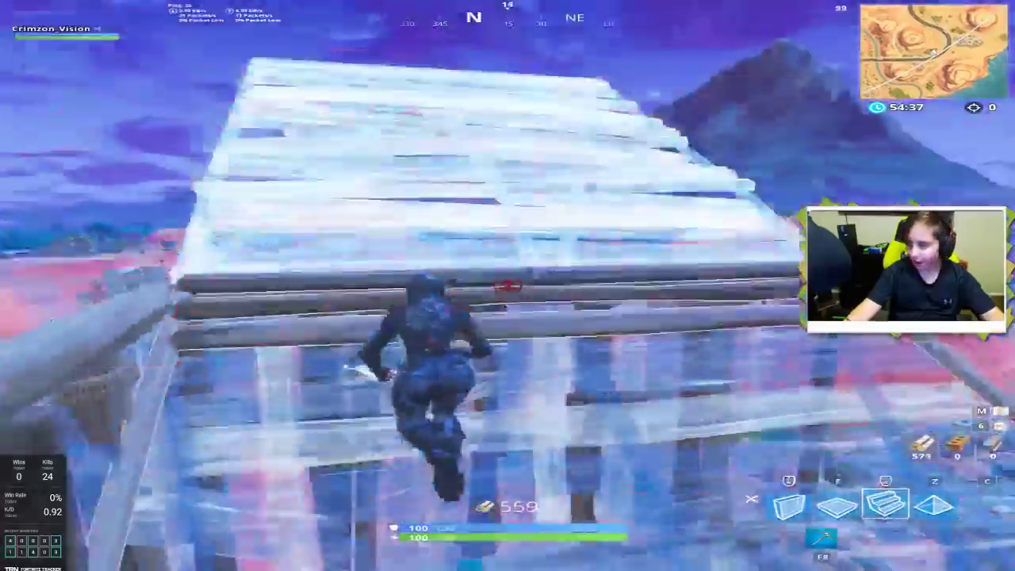
key(e)
click(508, 286)
key(F1)
click(508, 286)
key(F3)
click(508, 286)
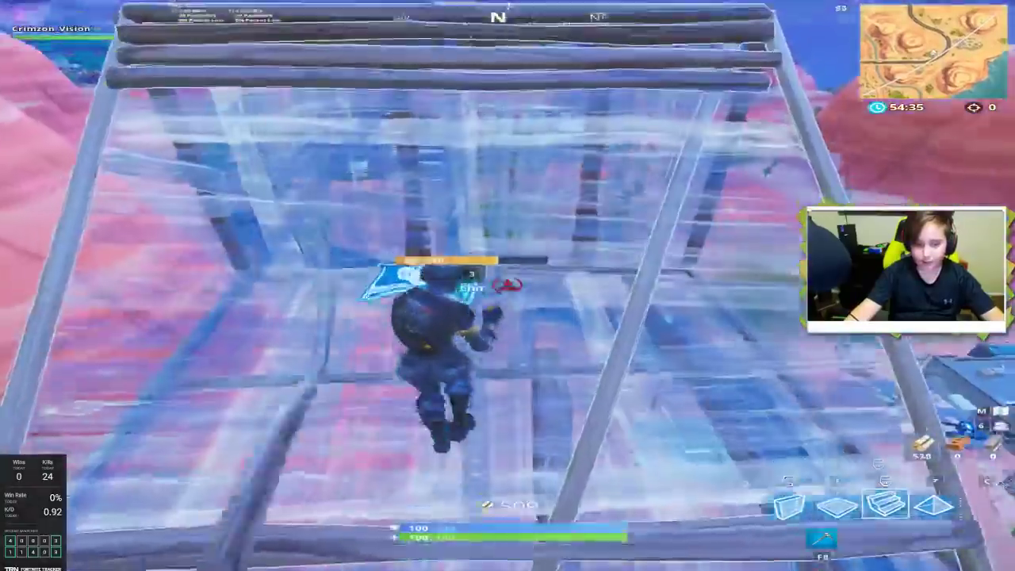
key(F1)
click(508, 285)
click(508, 284)
key(F3)
click(508, 285)
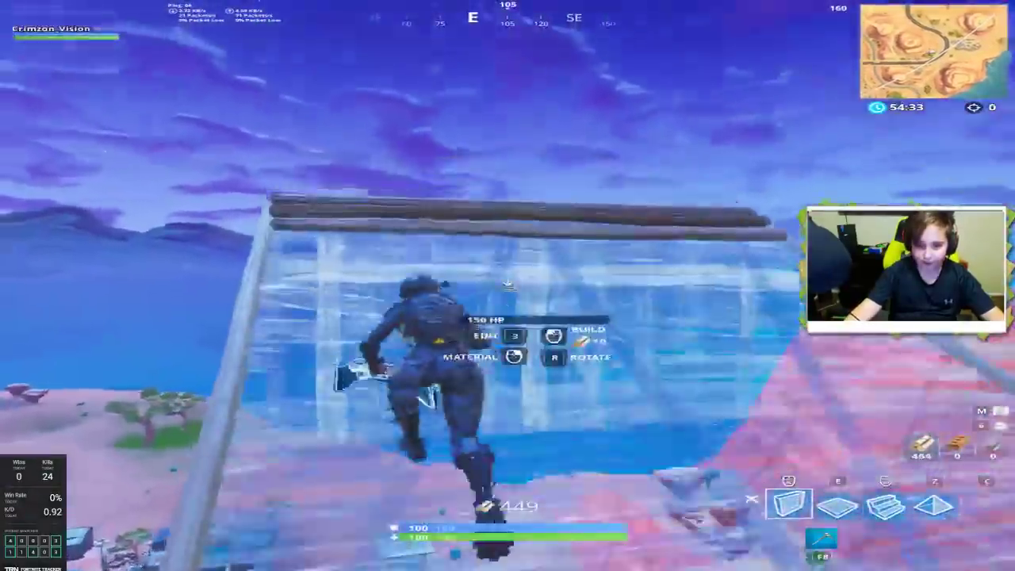
click(507, 285)
key(e)
click(508, 285)
key(F1)
click(508, 284)
key(F3)
click(508, 284)
click(507, 286)
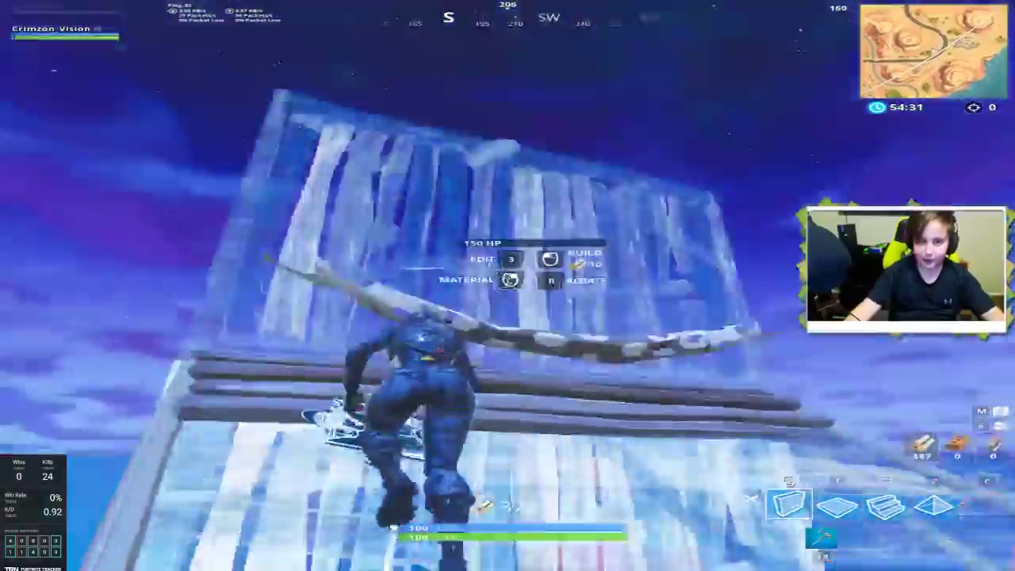
key(F3)
click(508, 286)
click(508, 286)
click(508, 285)
key(e)
click(508, 284)
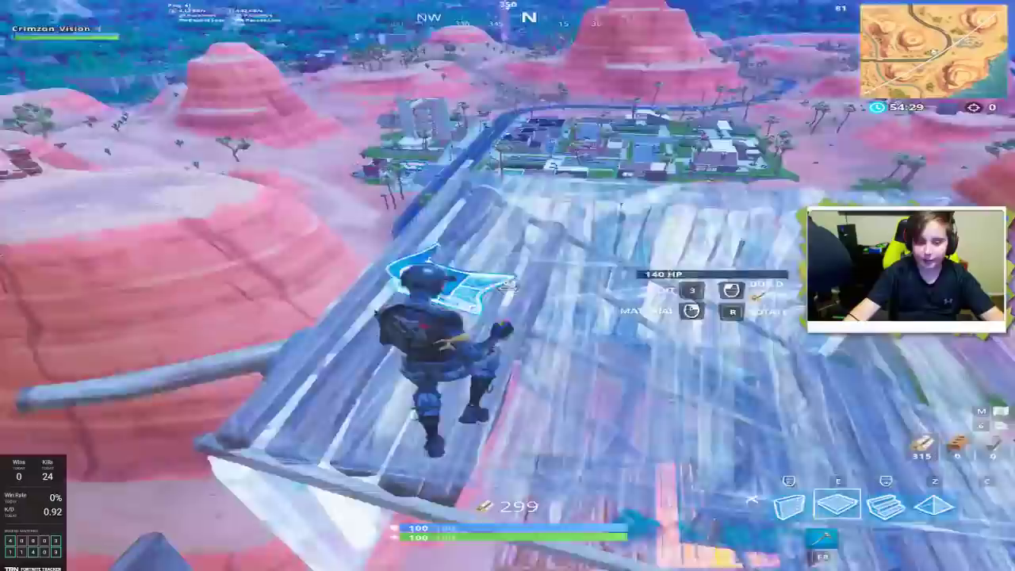
Step: Add the tower's uppermost levels with wooden walls, floors and ramps
key(F3)
click(508, 285)
key(F1)
click(508, 285)
key(e)
click(508, 285)
key(F1)
click(508, 284)
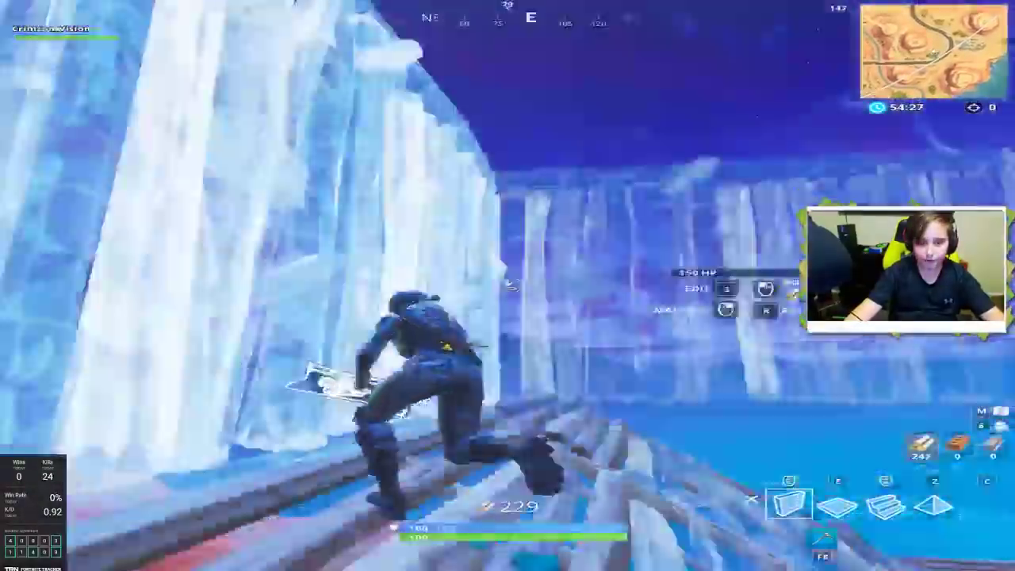
click(508, 284)
key(e)
click(507, 285)
key(F3)
click(508, 285)
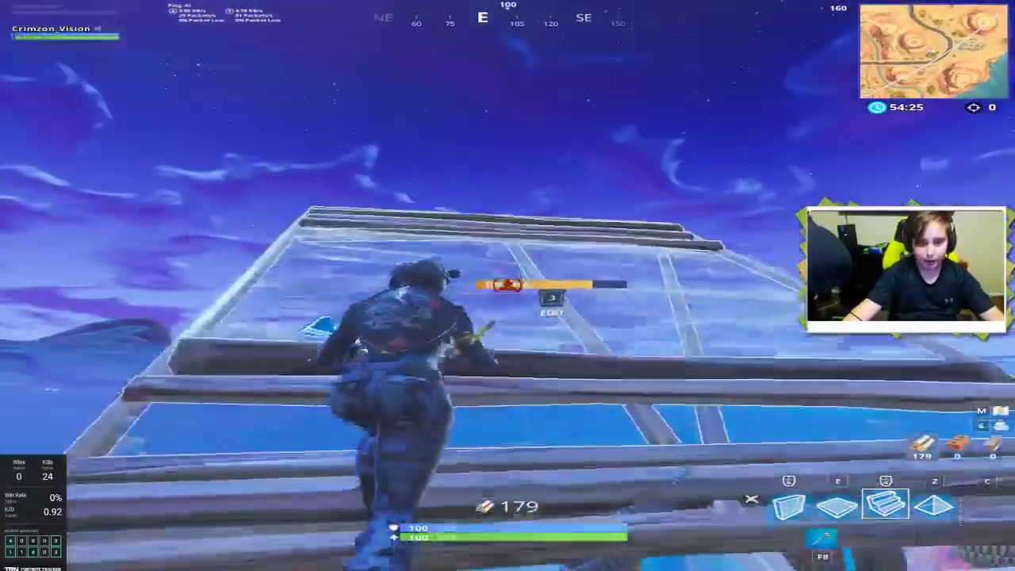
click(507, 286)
click(507, 286)
click(507, 286)
click(508, 285)
click(508, 285)
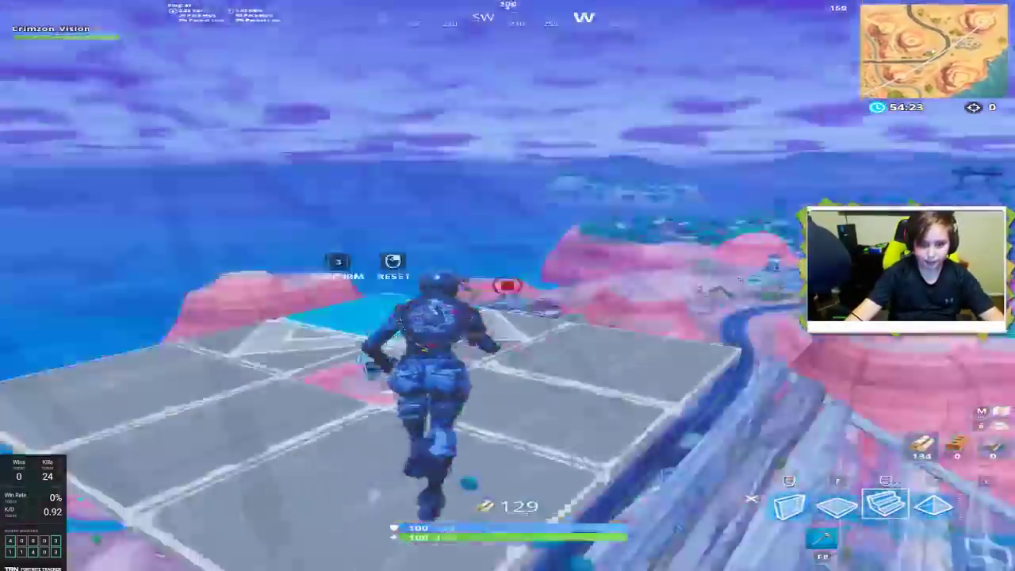
Step: Confirm the edit of the top tower piece, switch to the pickaxe and place more ramps below
key(3)
click(507, 286)
key(F8)
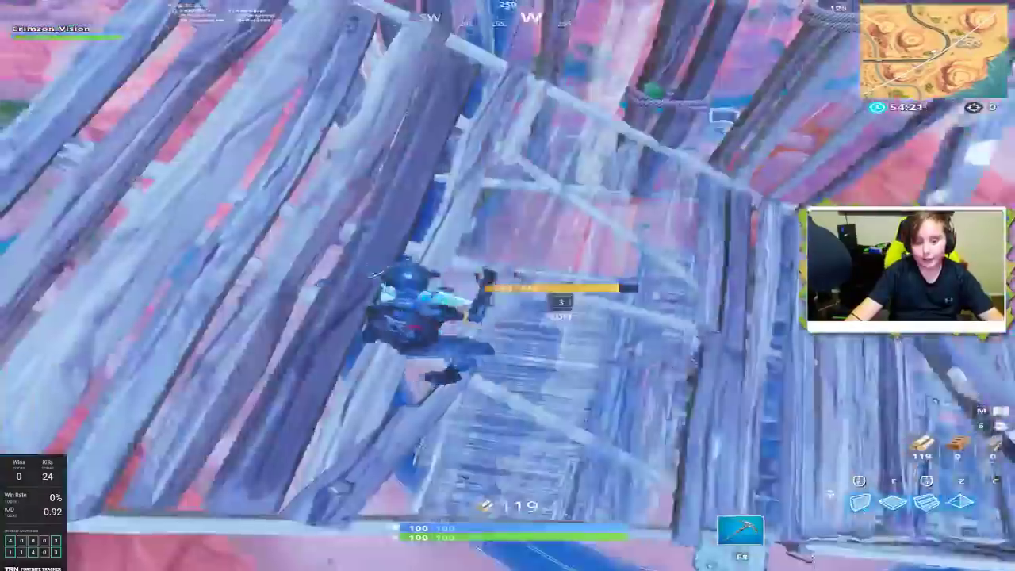
click(508, 286)
click(508, 285)
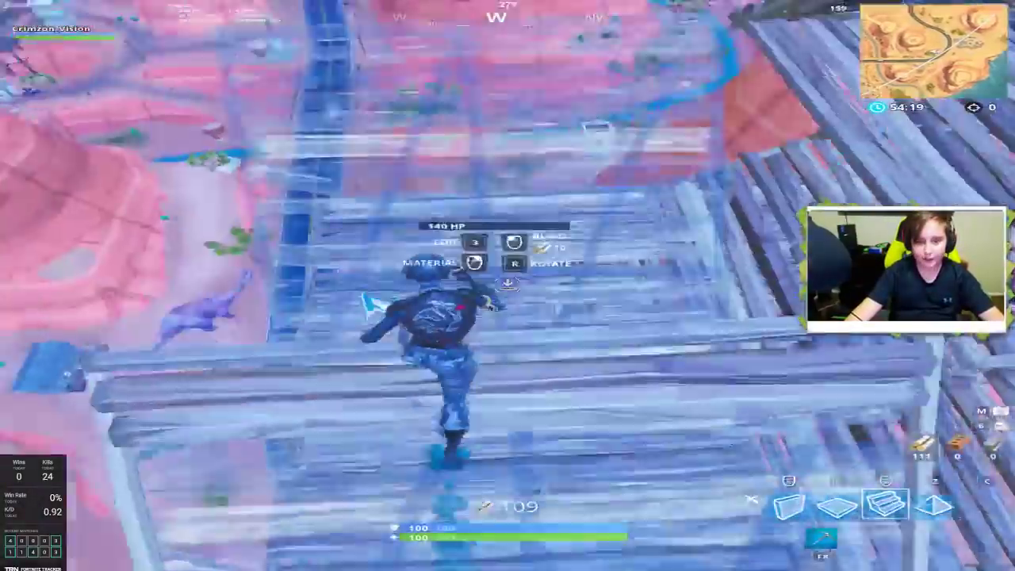
Step: Try to edit a tower piece while descending to the ground, and open the match menu
key(3)
key(3)
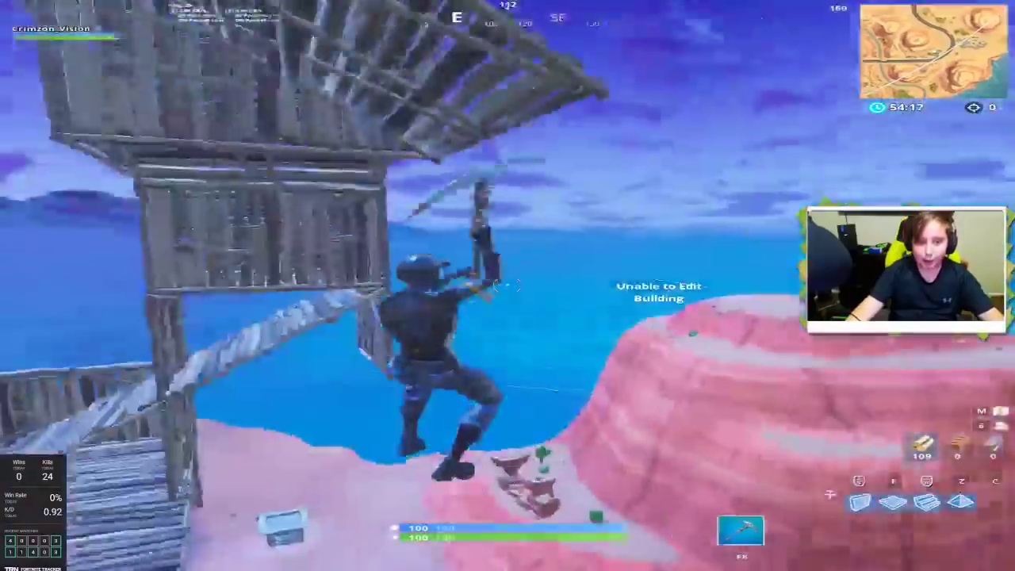
key(w)
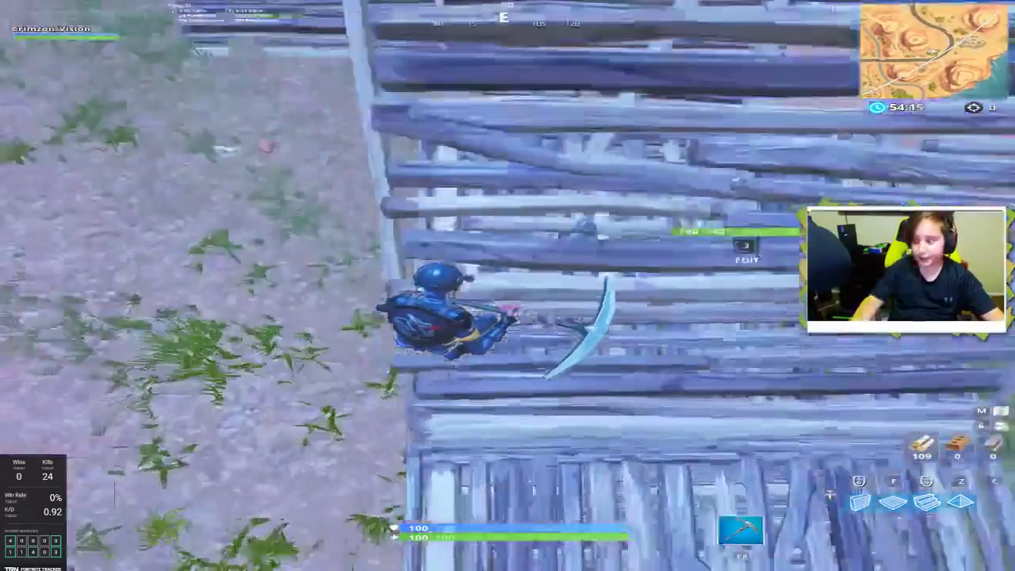
key(Escape)
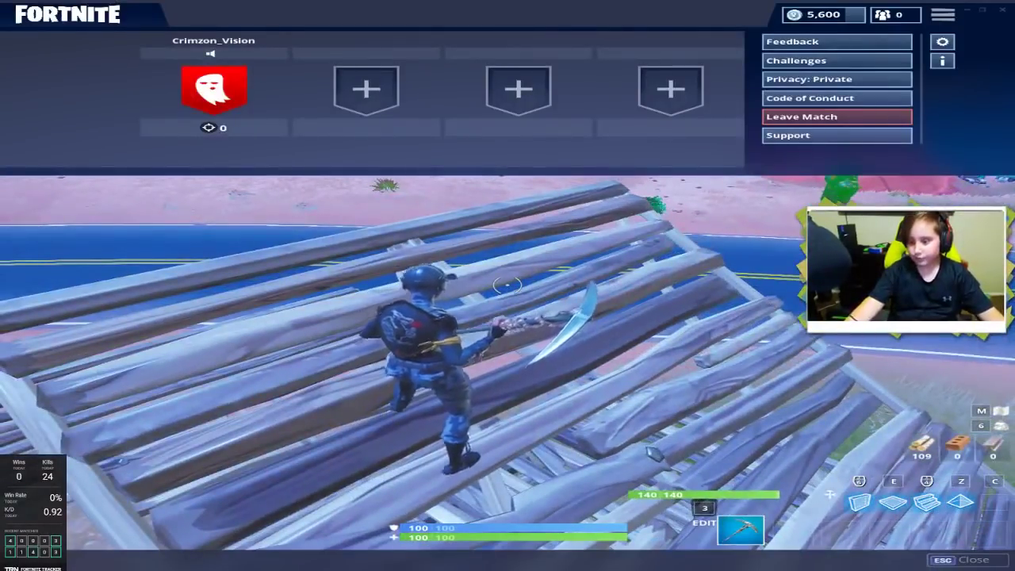